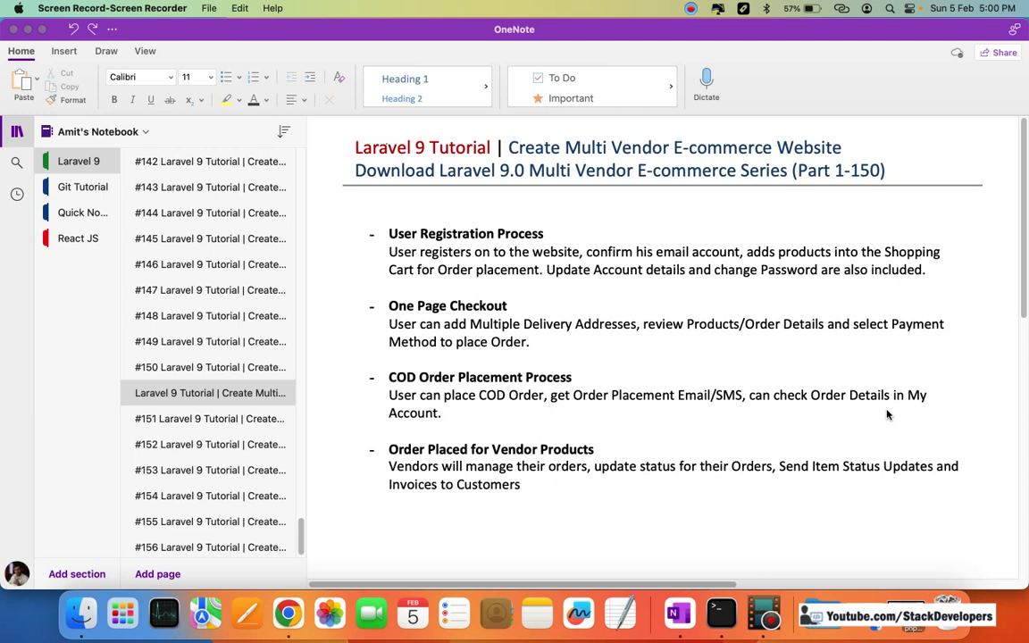
Step: Capitalize 'customers' to 'Customers' in the last bullet of the vendor orders note
scroll(804, 402, down, 1)
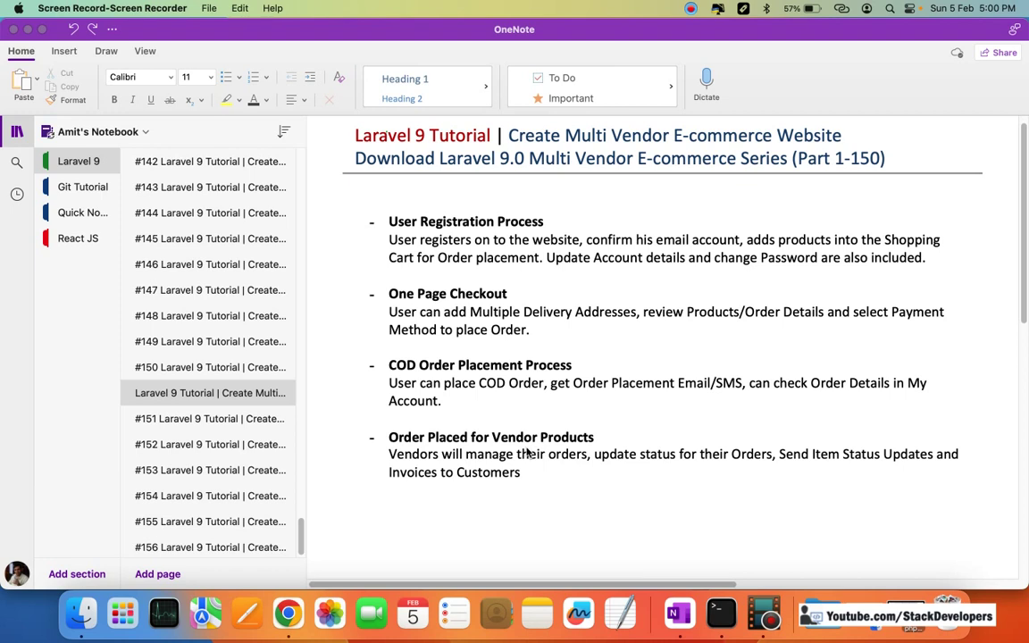
click(459, 470)
key(Delete)
text(C)
Step: Browse and sort the ecom9 users table in phpMyAdmin, then return to the shop tab
click(287, 613)
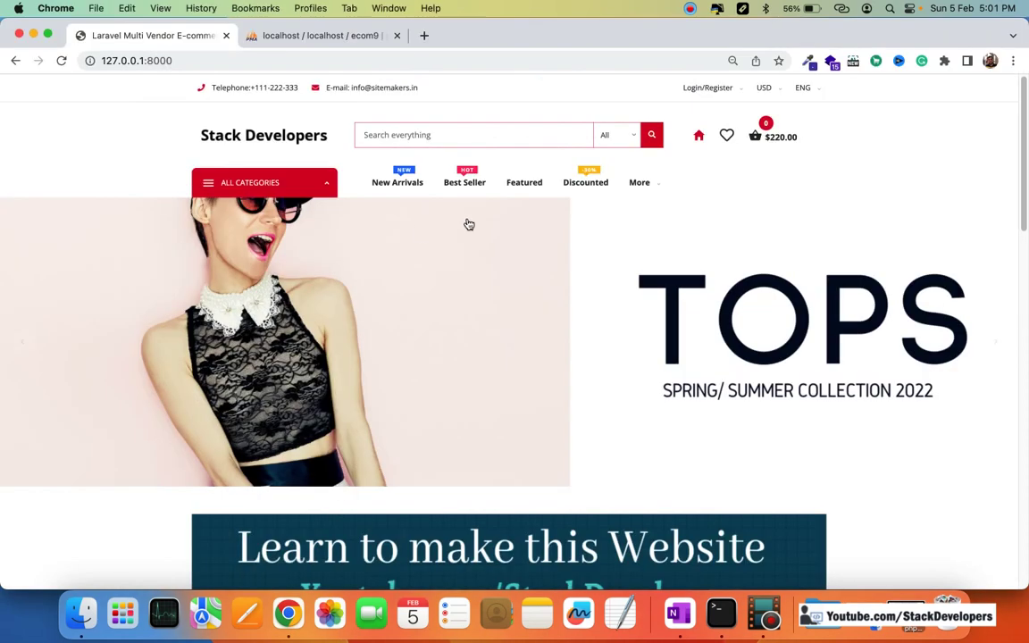
scroll(542, 267, down, 20)
scroll(540, 308, up, 20)
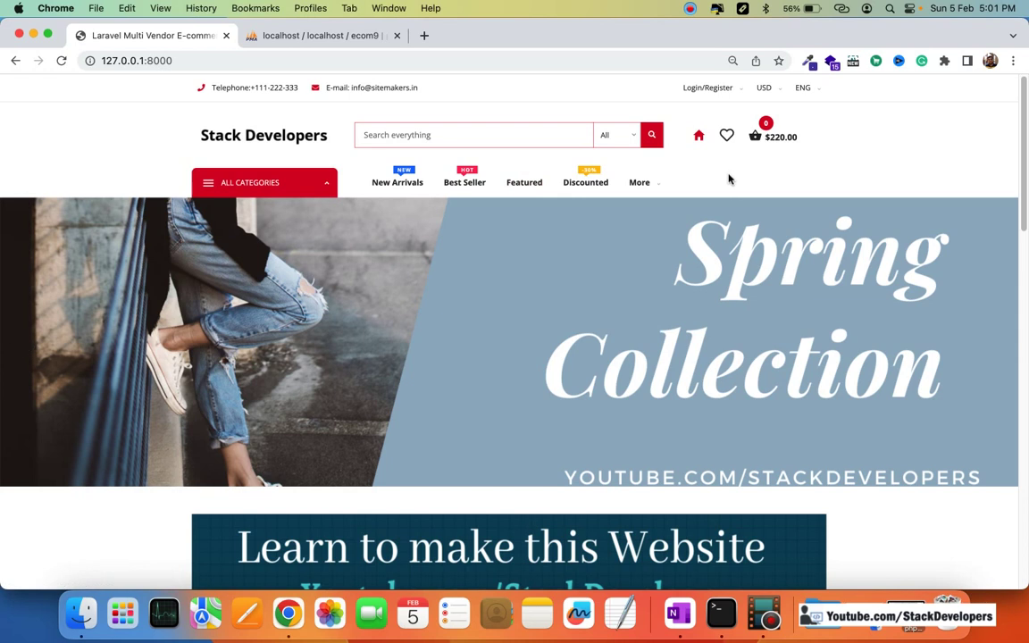
click(345, 35)
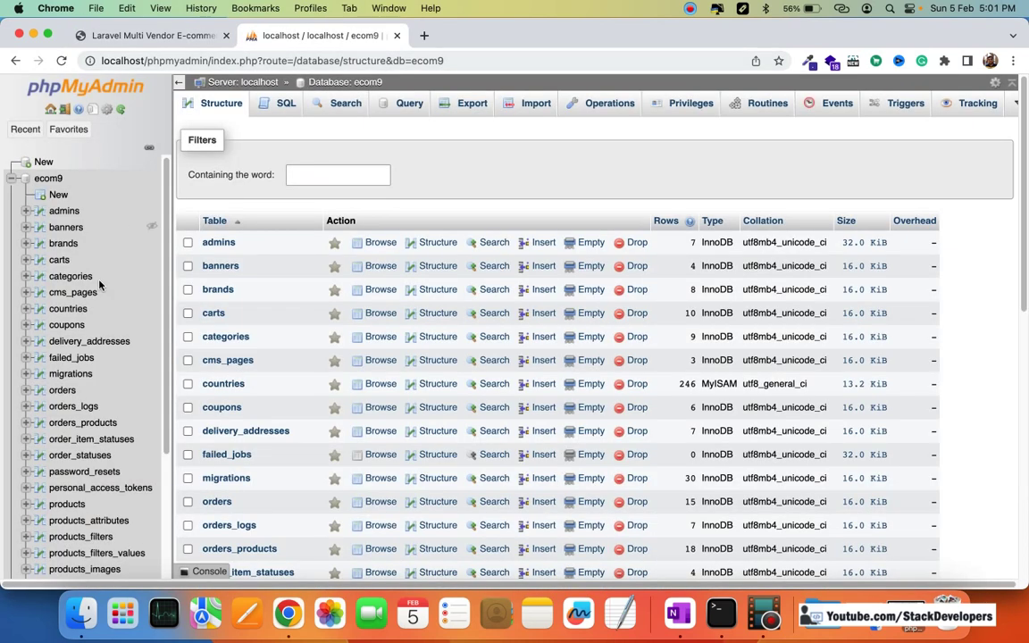
scroll(107, 304, down, 8)
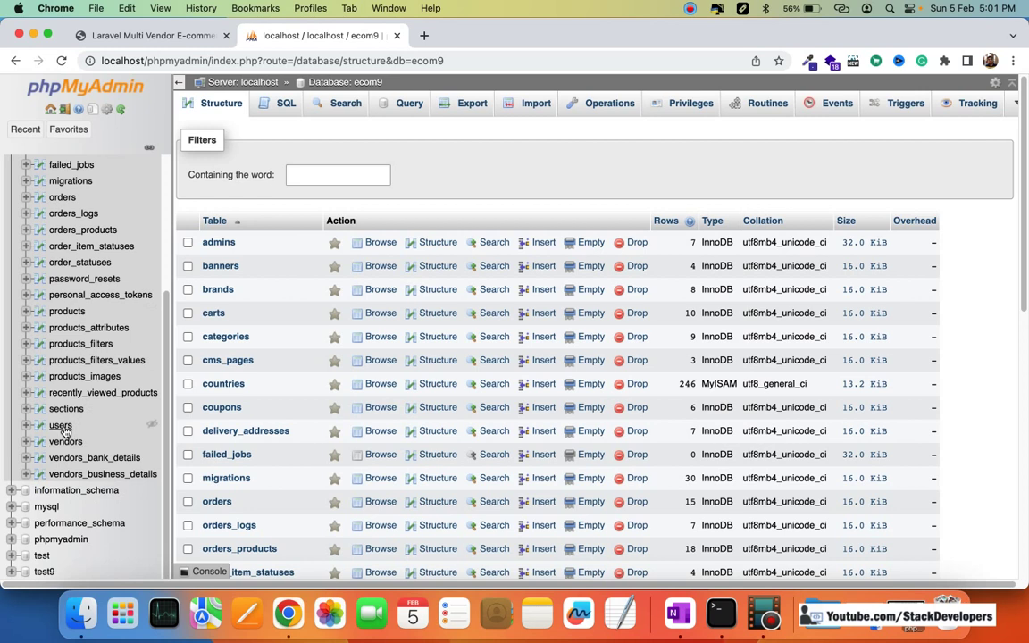
click(62, 426)
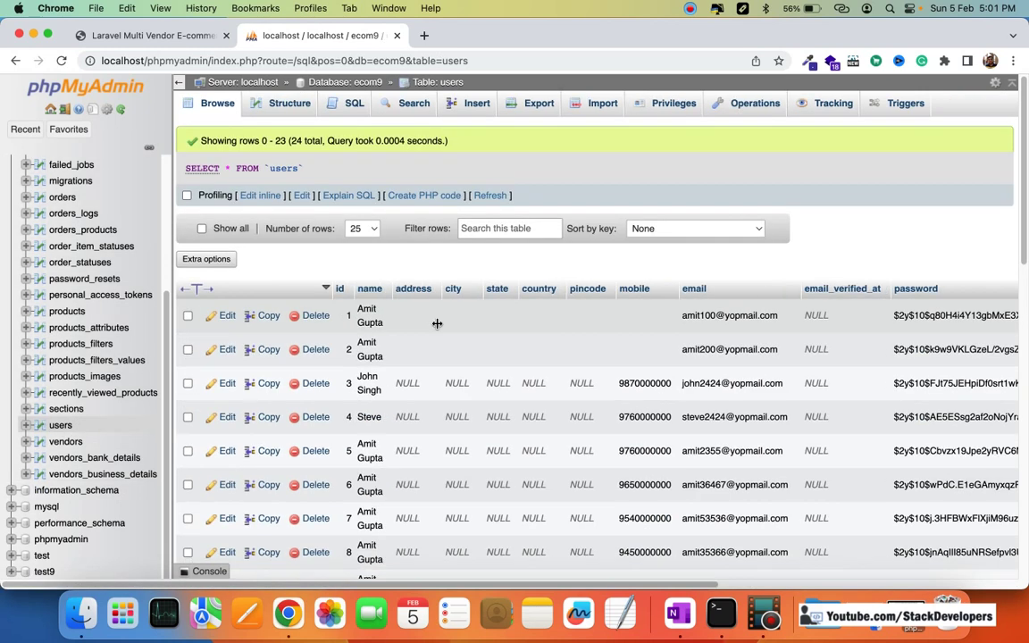
click(341, 289)
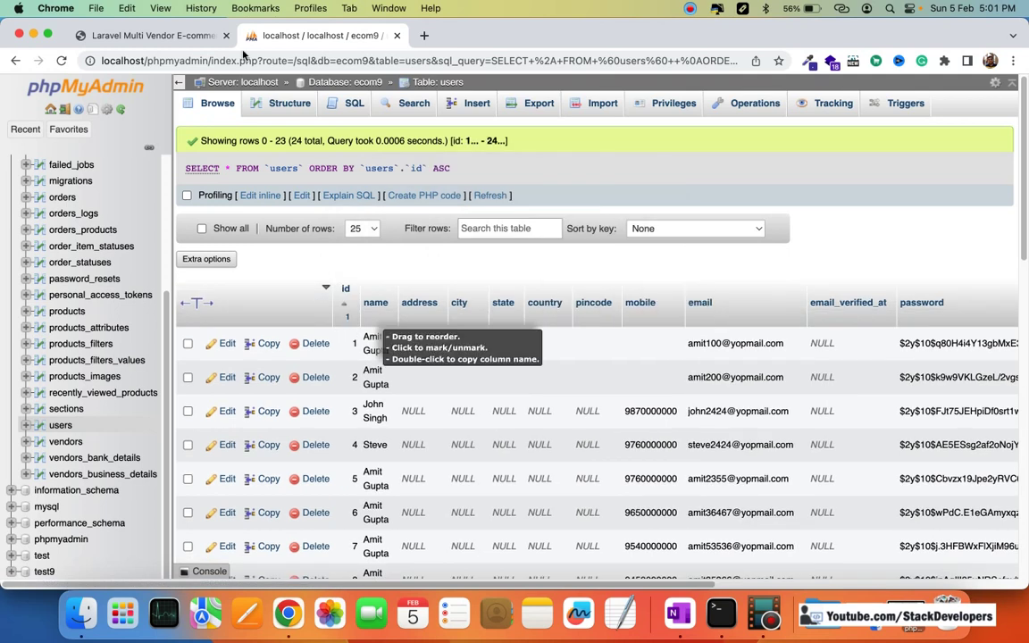
click(147, 36)
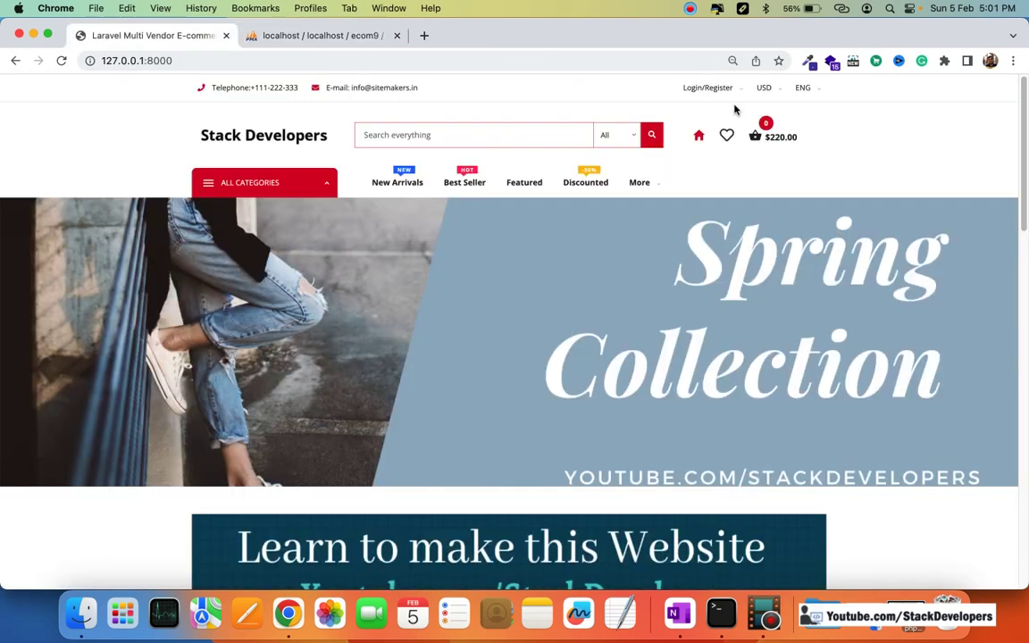
mouse_move(712, 92)
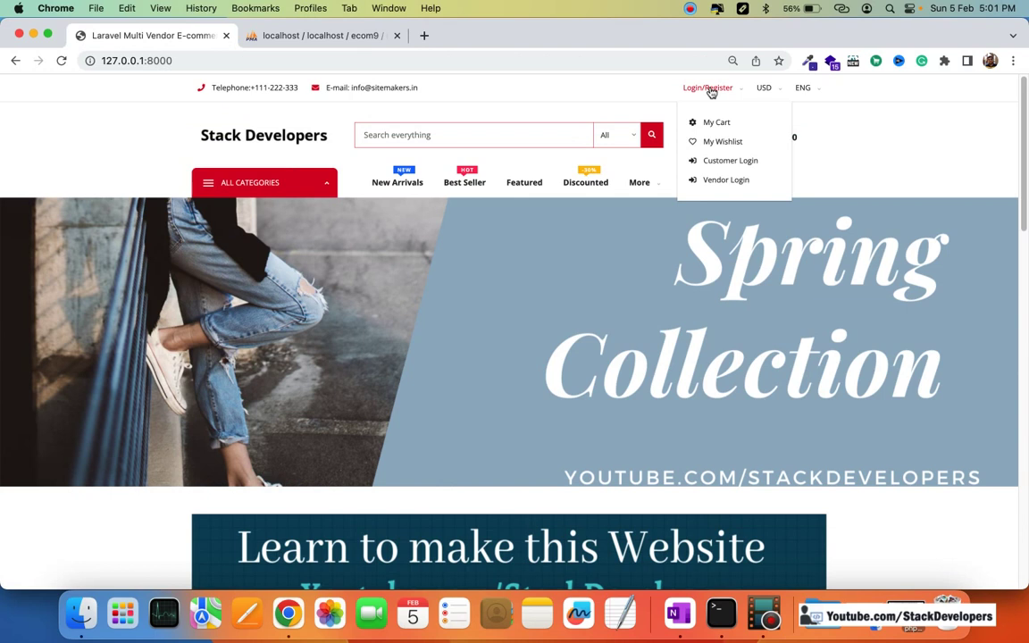
Step: On the login-register page, enter the new customer's full name and mobile number
click(727, 161)
scroll(715, 233, down, 5)
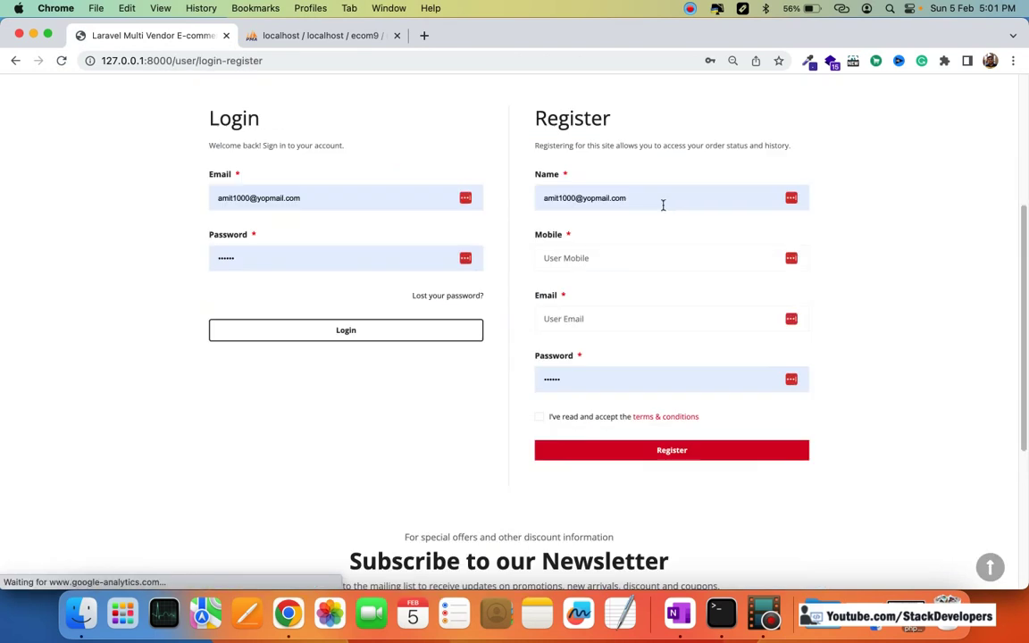
triple_click(585, 197)
text(amit)
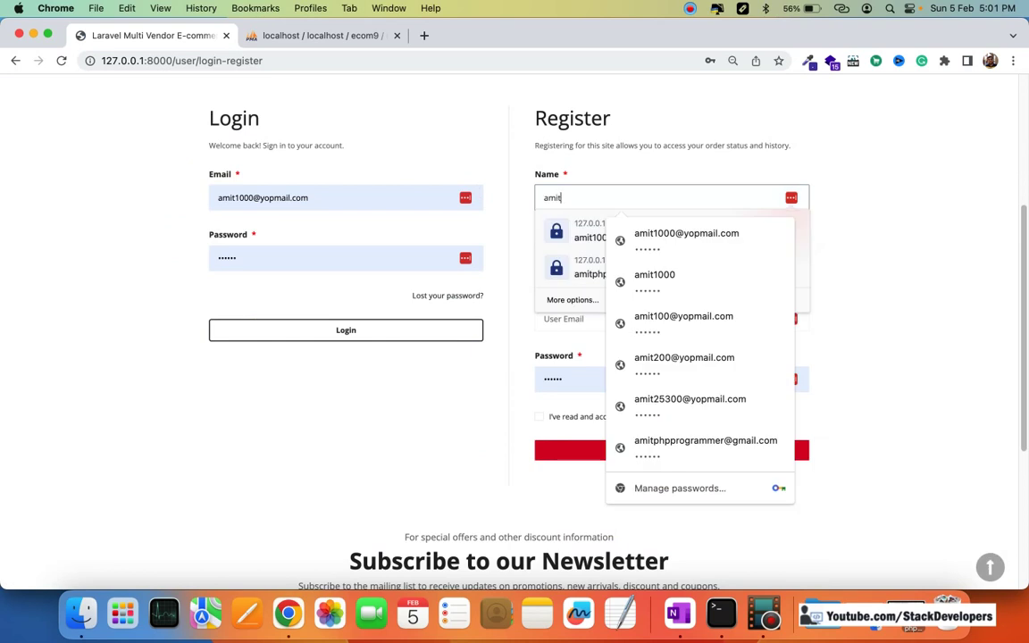
text(2000)
key(BackSpace)
key(BackSpace)
key(BackSpace)
key(BackSpace)
key(BackSpace)
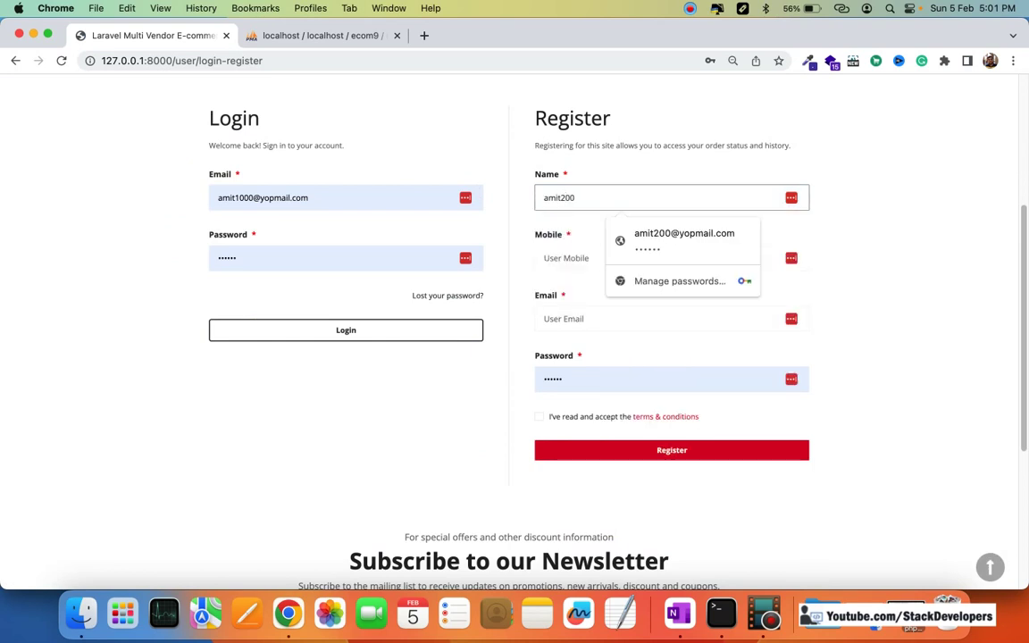
key(BackSpace)
key(BackSpace)
key(BackSpace)
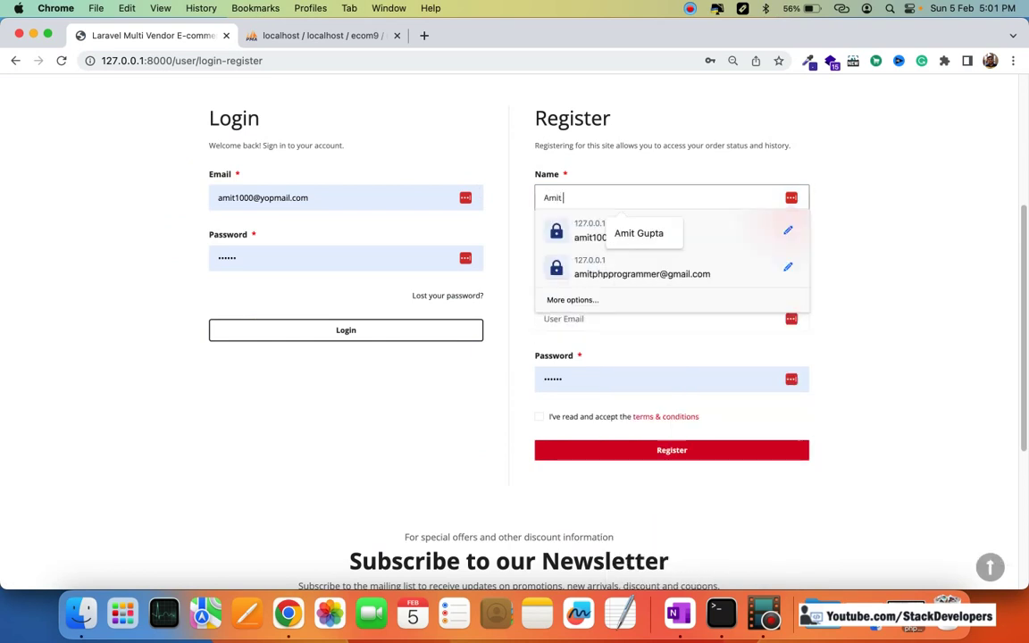
key(Tab)
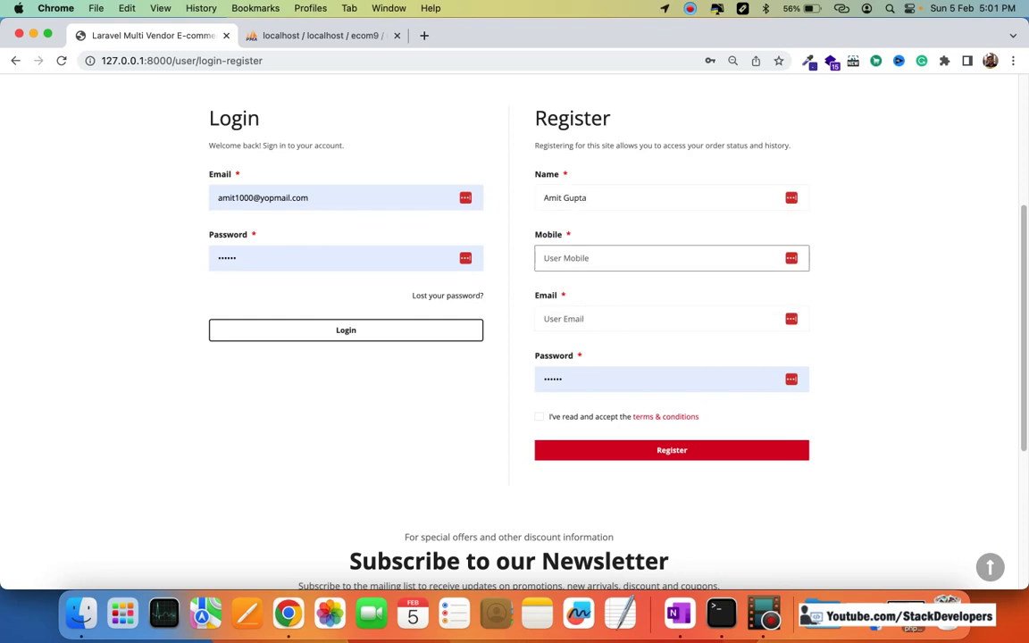
Step: Enter the customer's email and a password, accept the terms, and submit the registration
key(Tab)
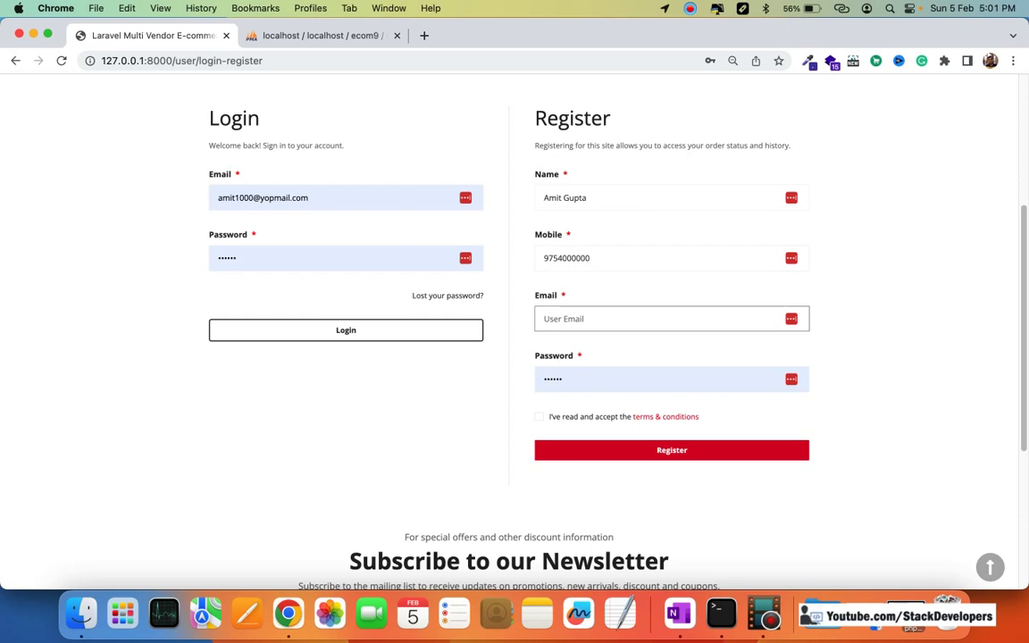
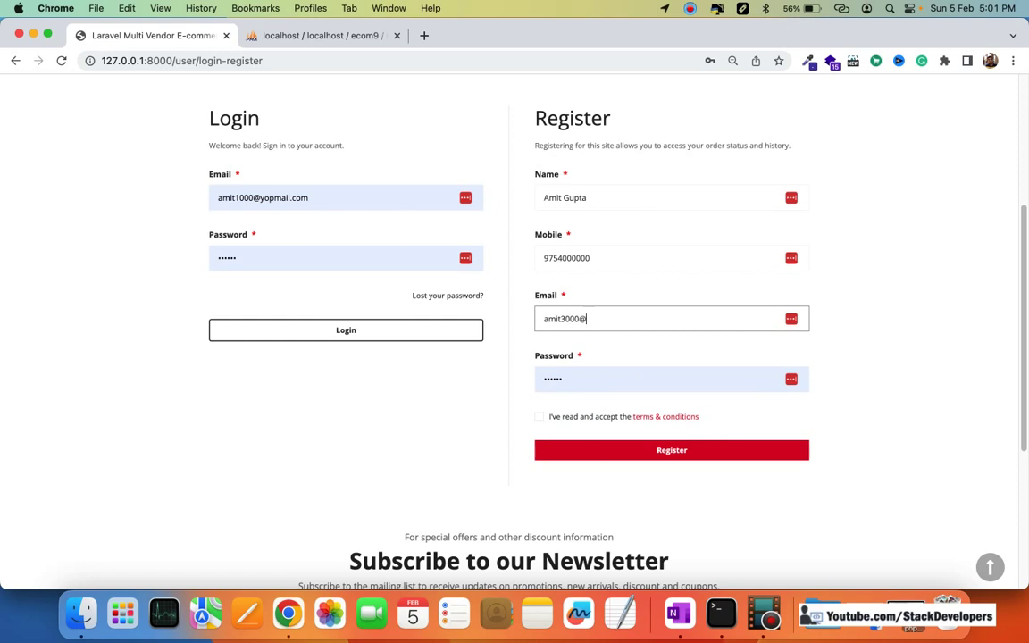
key(Tab)
text(1234)
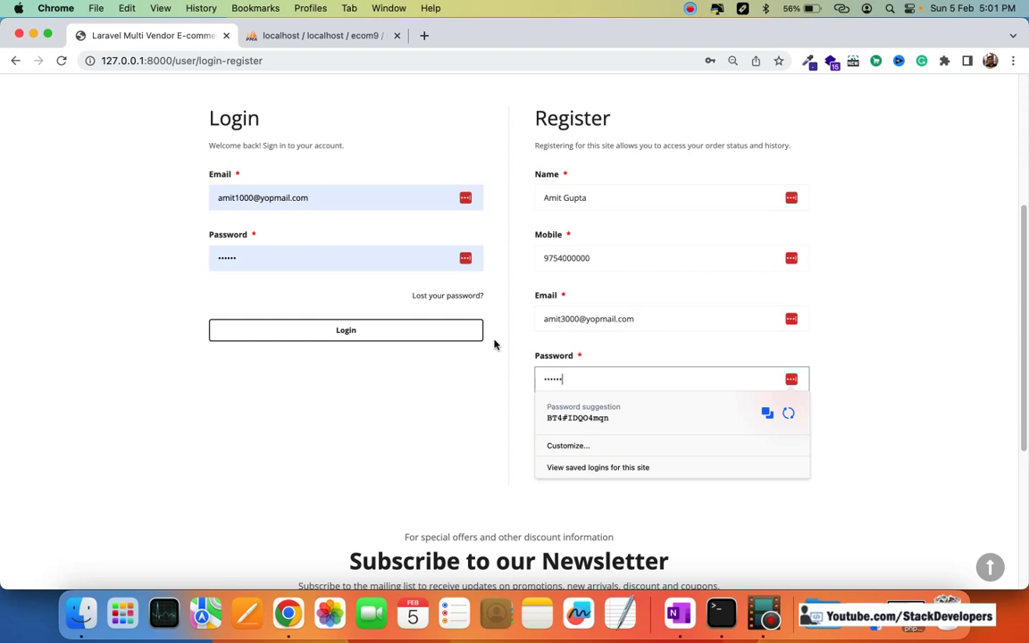
text(56)
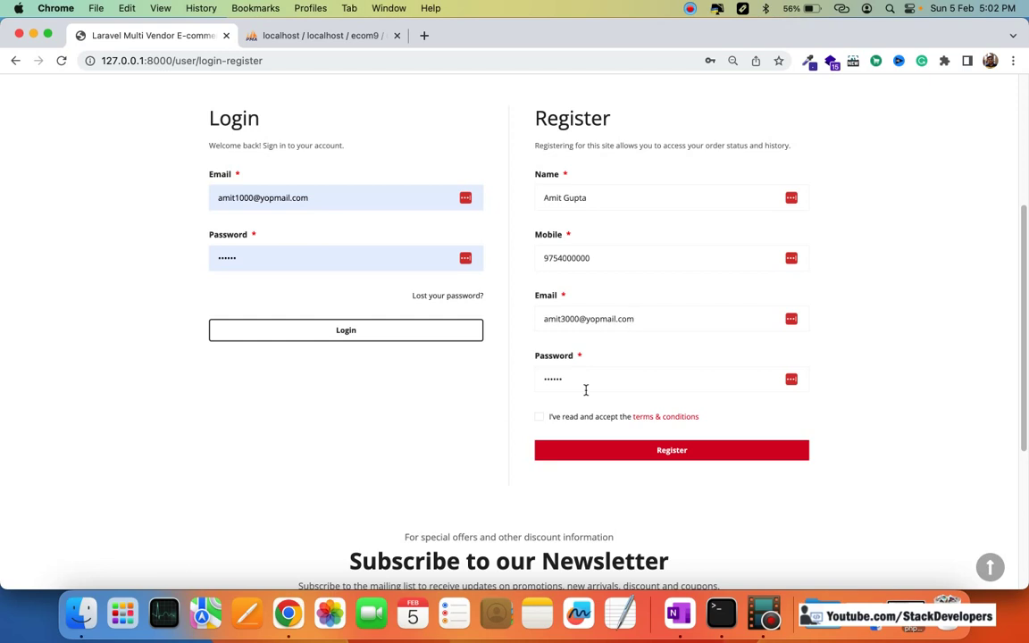
click(541, 424)
click(660, 451)
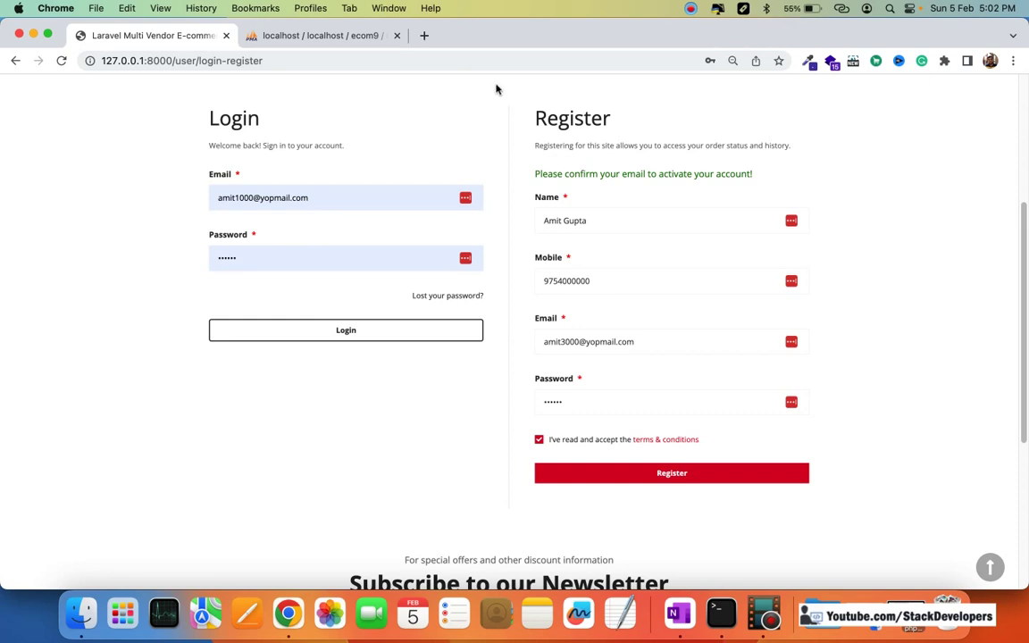
Step: Launch Sublime Text and reopen the recent ecom9 project
key(super+space)
text(sub)
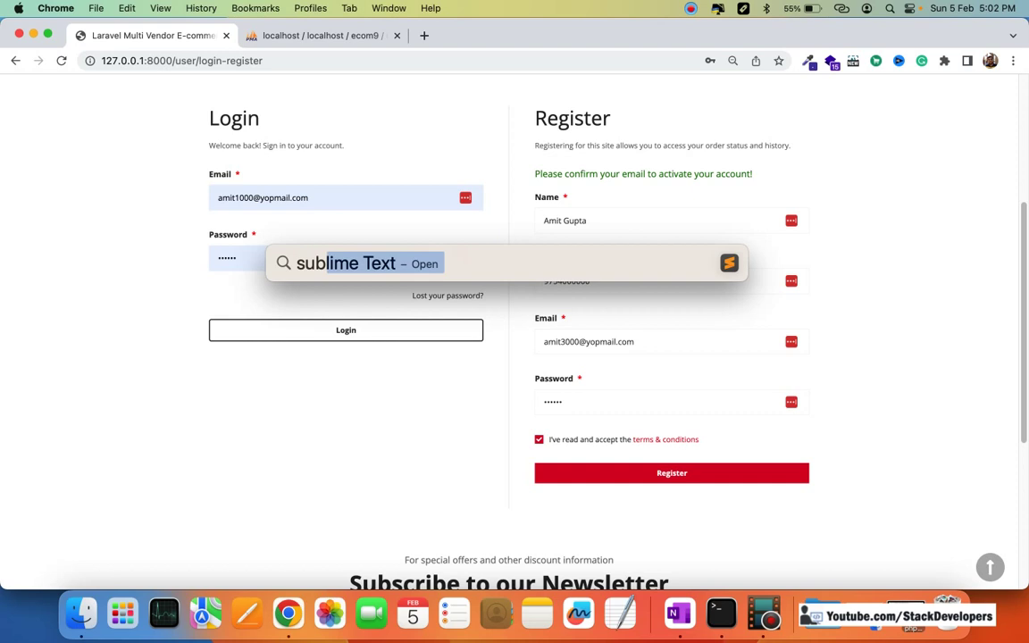
key(Return)
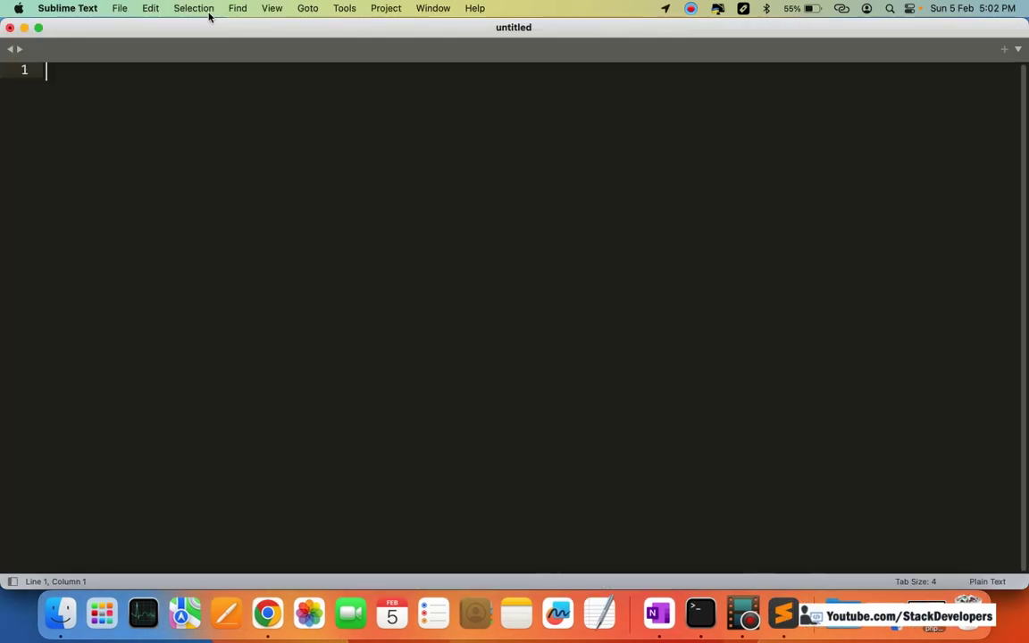
click(120, 8)
mouse_move(150, 63)
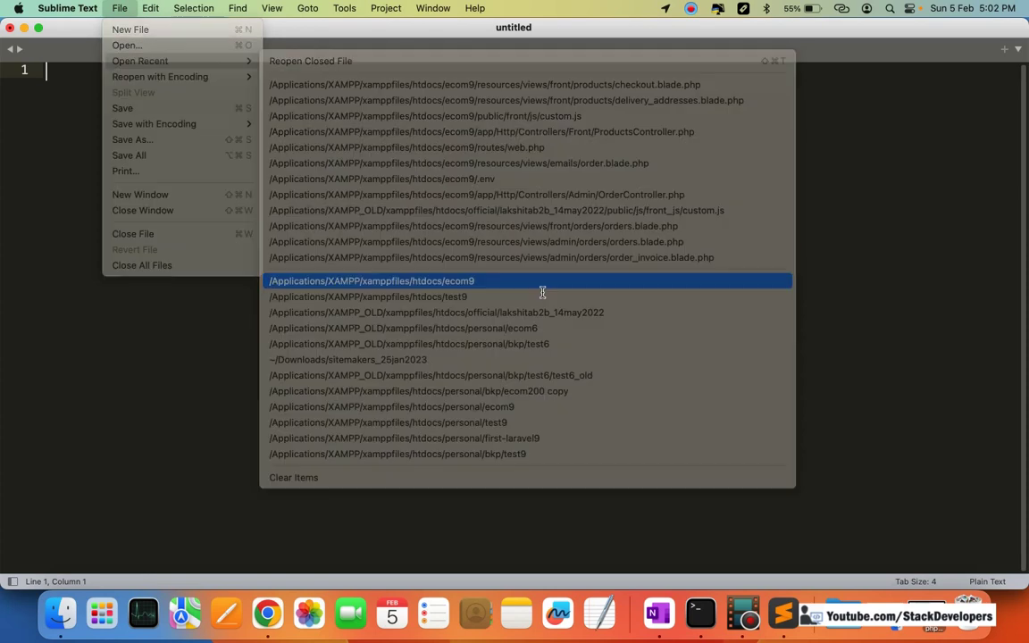
click(542, 283)
Step: Open the project's .env file and copy 'mailtrap' from the mail host on line 32
key(super+p)
text(env)
key(Return)
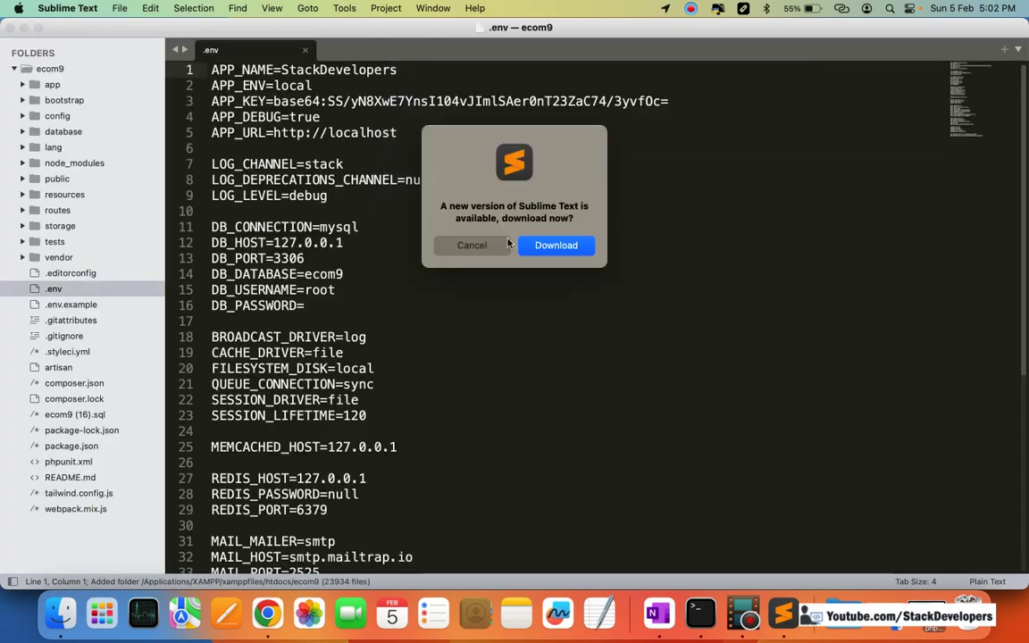
click(472, 244)
click(359, 556)
key(super+d)
key(super+c)
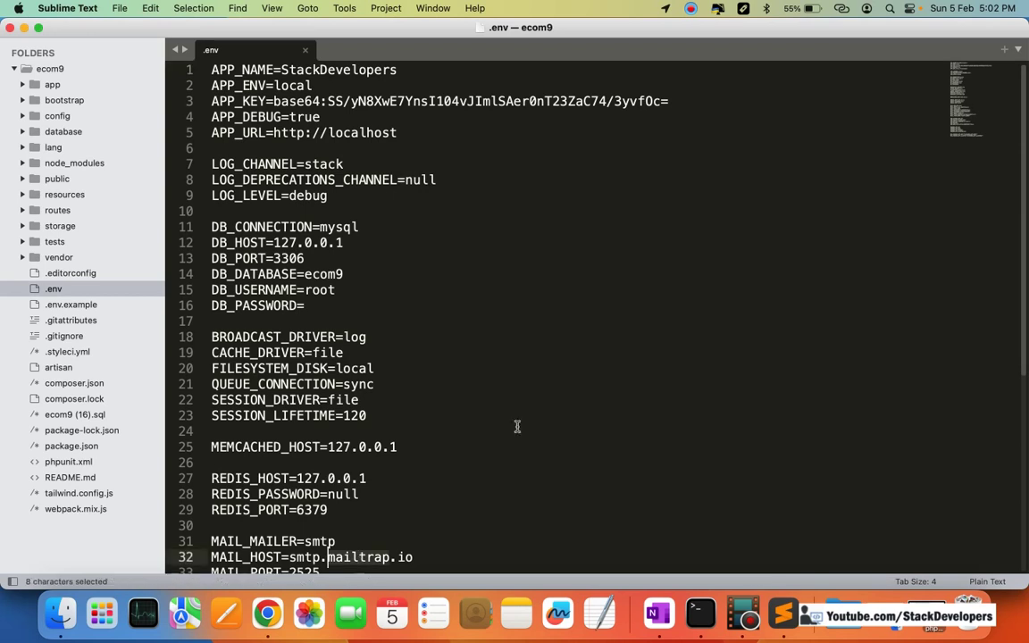
key(super+Tab)
Step: Load mailtrap.io in a new tab and log in to the Mailtrap account
key(super+t)
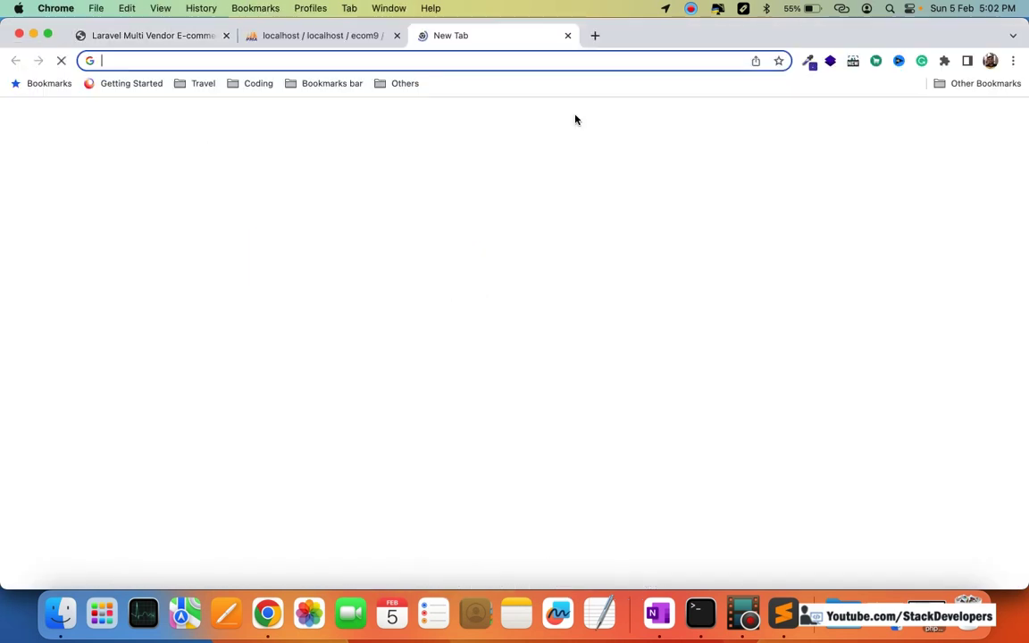
key(super+v)
text(.io)
key(Return)
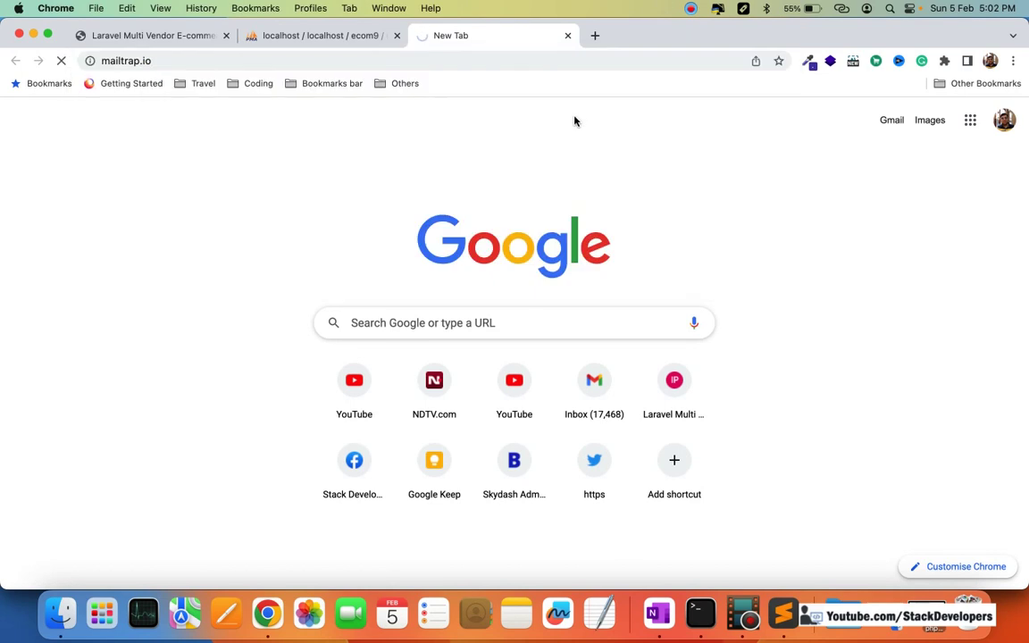
drag(140, 60, 193, 64)
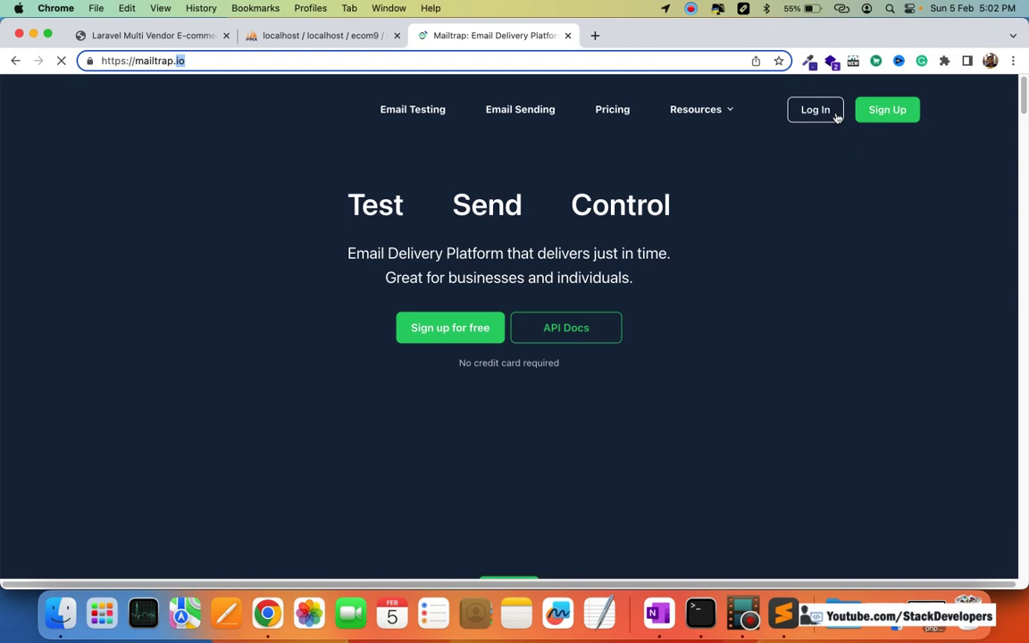
click(815, 110)
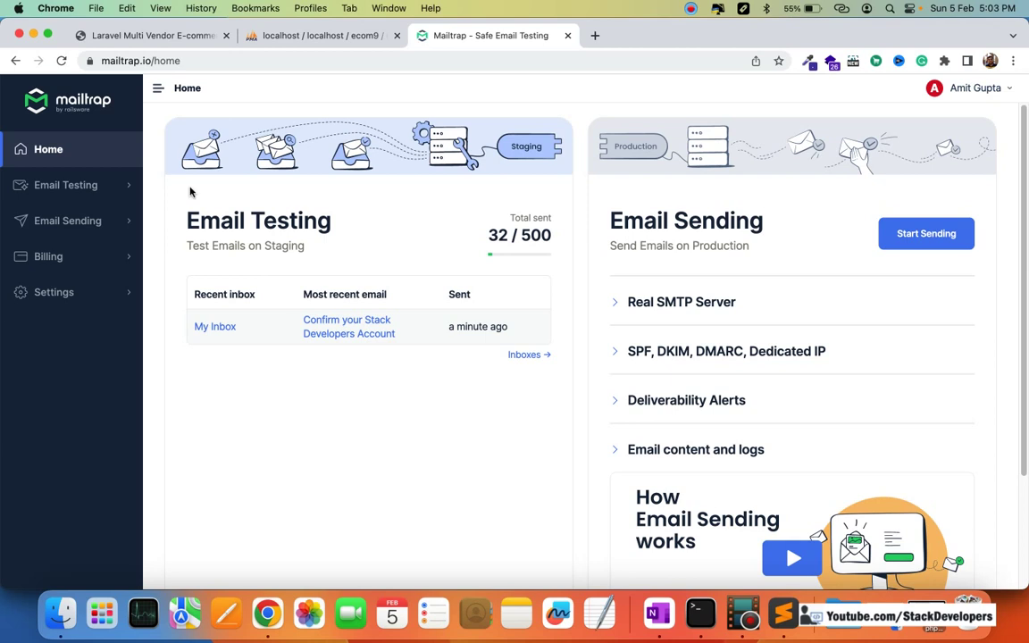
Step: Open the 'Confirm your Stack Developers Account' email and follow its Confirm Account link
click(353, 329)
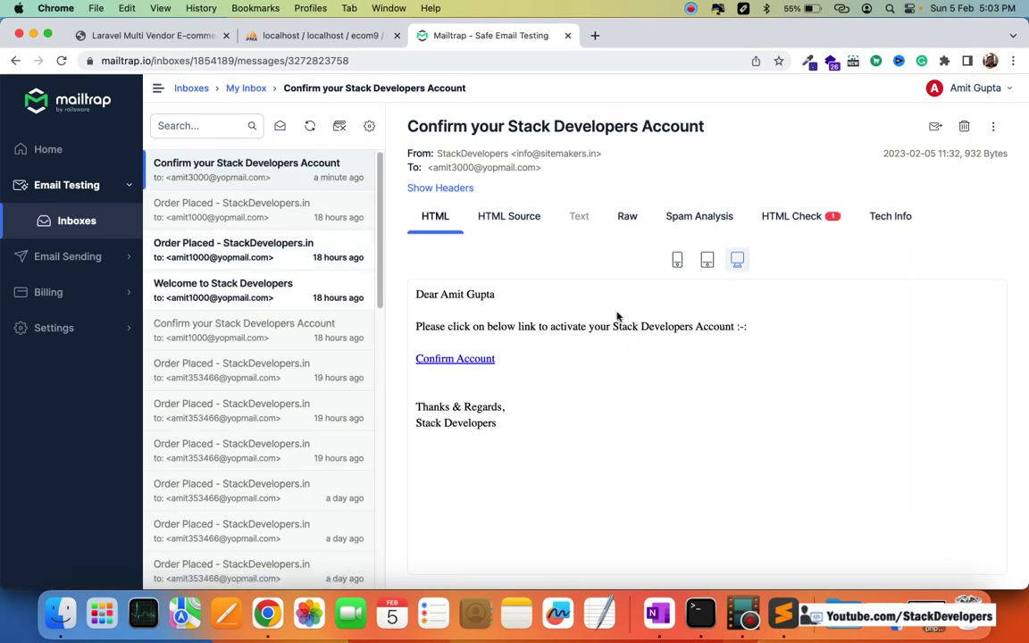
click(458, 362)
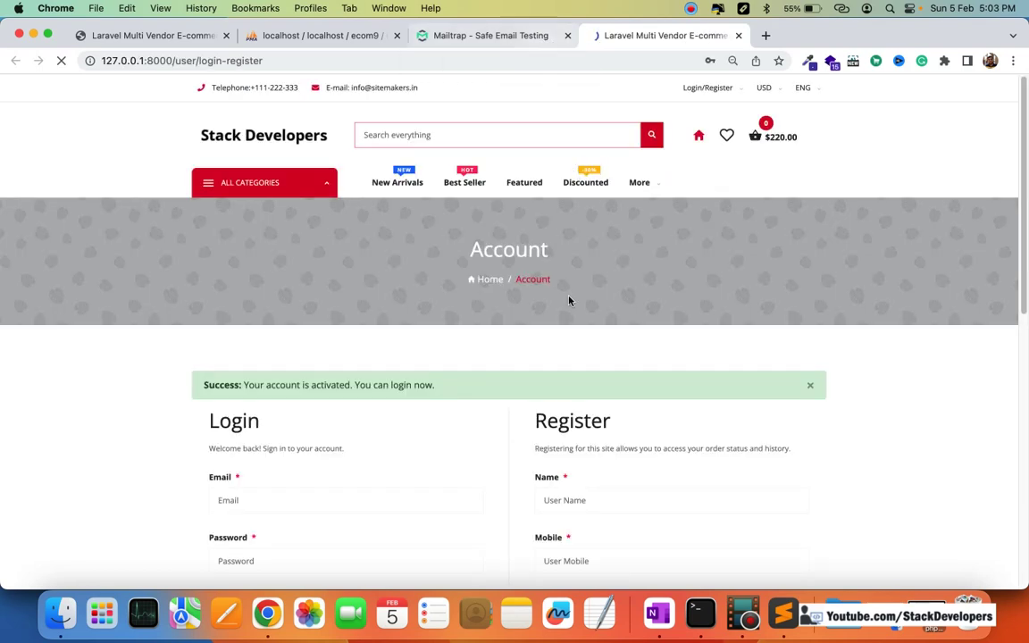
Step: Log in to the store using the new customer's saved email and password
scroll(544, 326, down, 1)
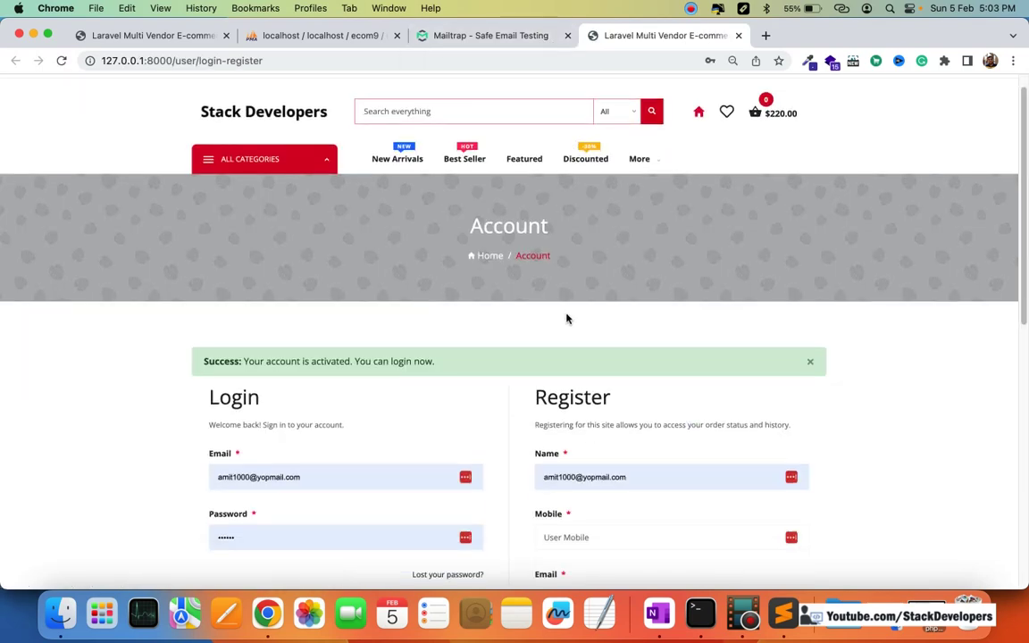
scroll(563, 318, down, 1)
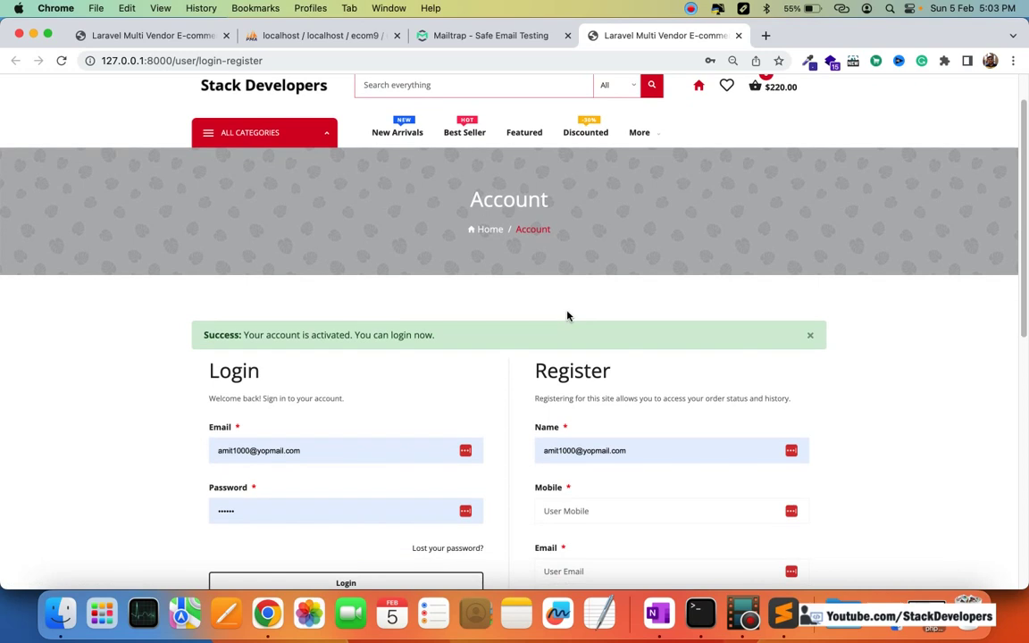
scroll(567, 314, down, 1)
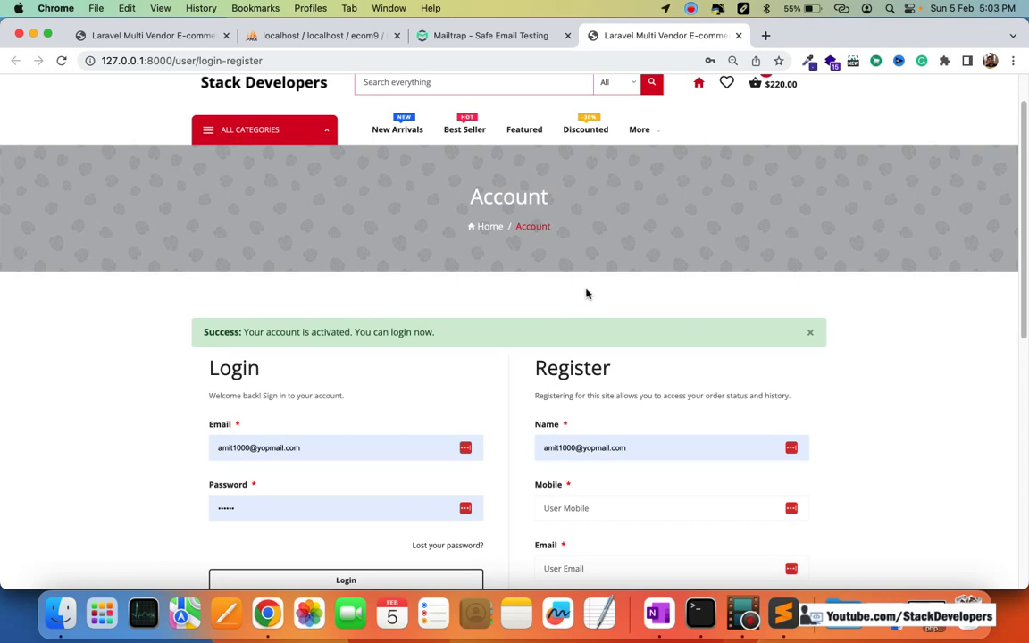
scroll(587, 293, down, 1)
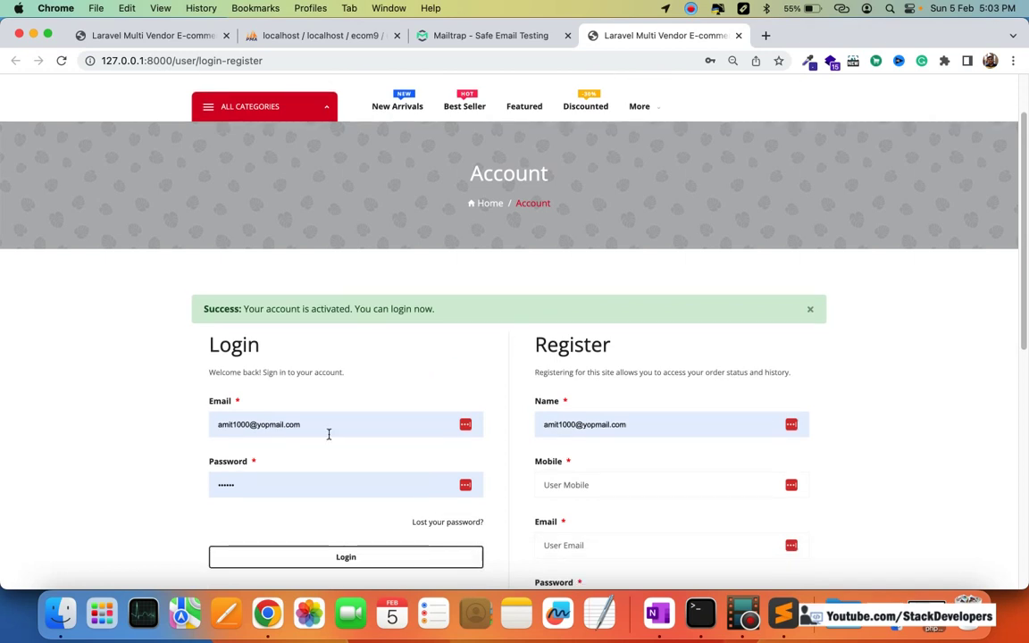
click(234, 424)
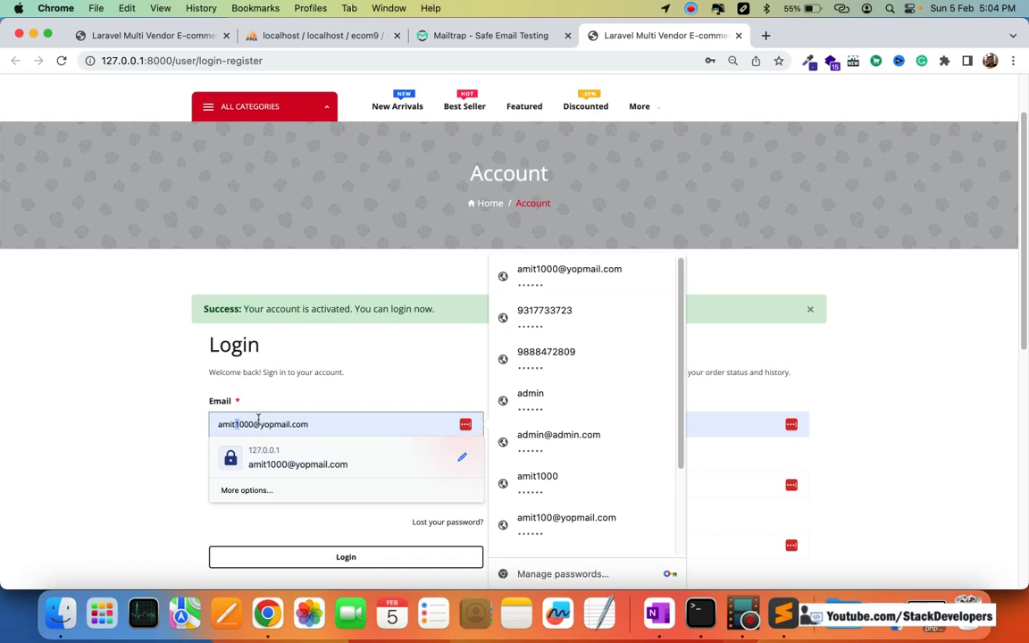
click(269, 463)
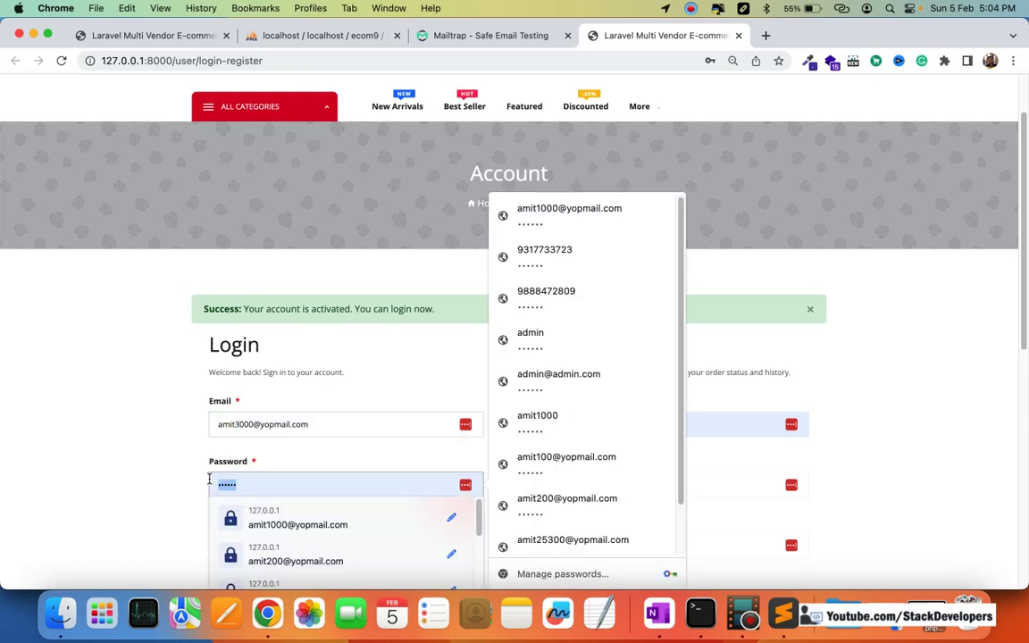
scroll(213, 480, down, 1)
click(214, 479)
click(269, 491)
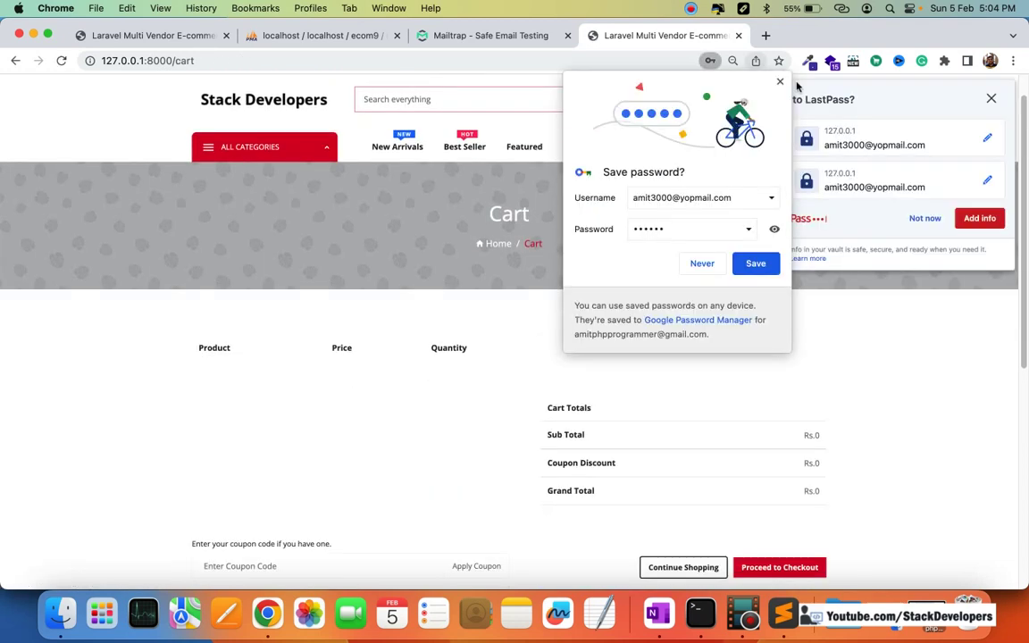
Step: Dismiss the password popups and open the Red Casual T-Shirt from the Men category
click(910, 203)
click(923, 179)
click(243, 152)
mouse_move(250, 181)
click(368, 191)
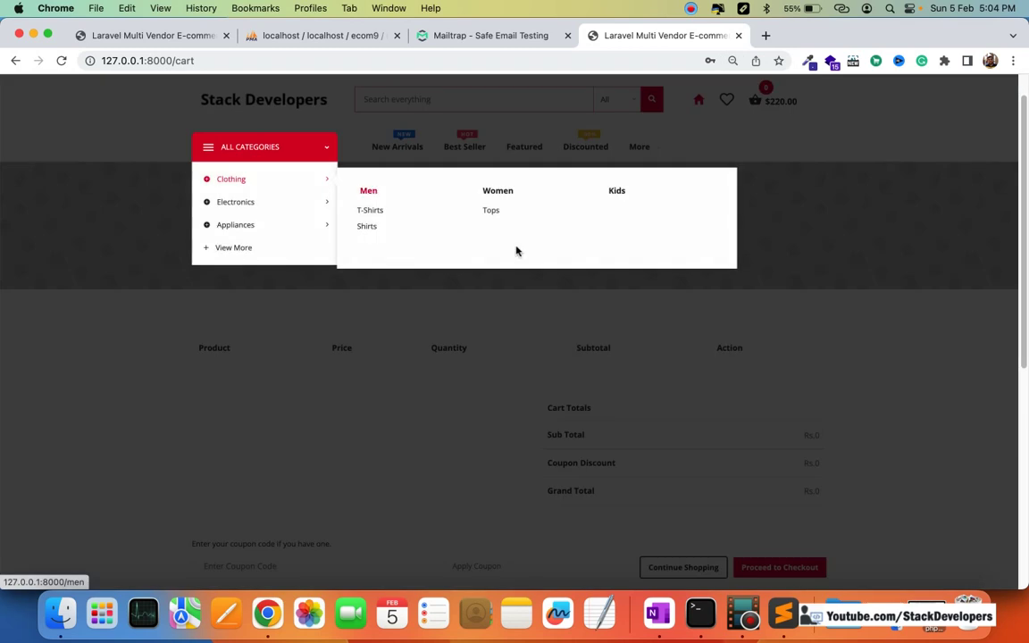
scroll(584, 375, down, 3)
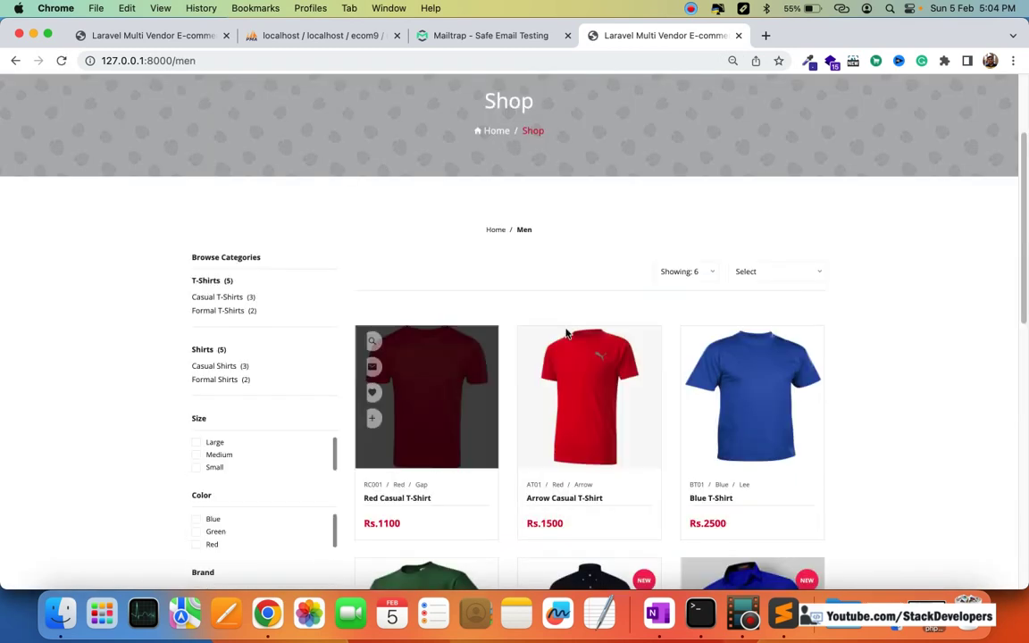
click(436, 398)
Step: Add the T-shirt in size Medium to the cart and view the cart
scroll(652, 340, down, 5)
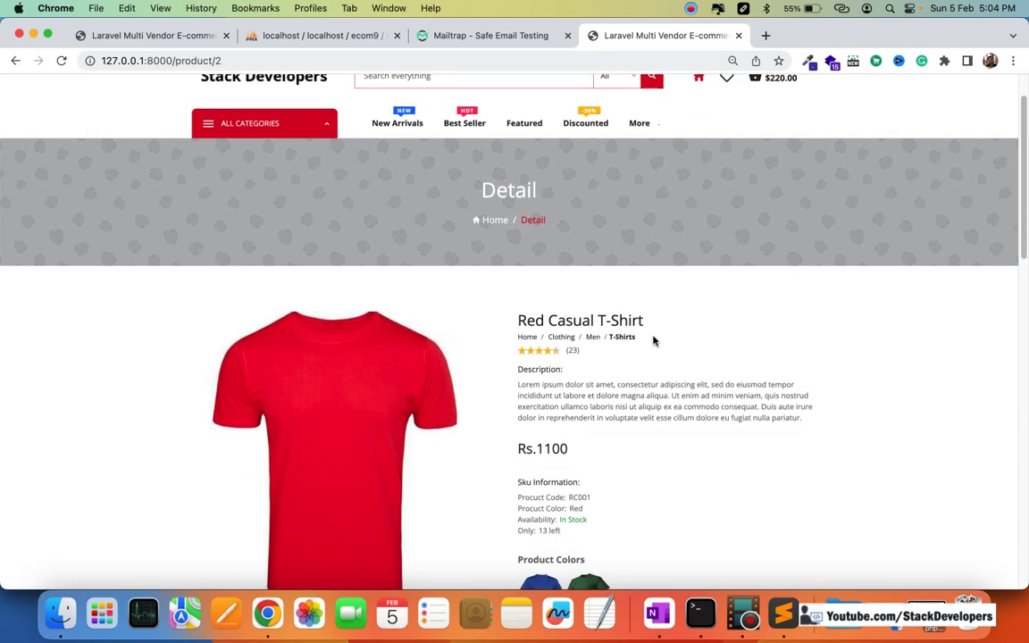
click(582, 356)
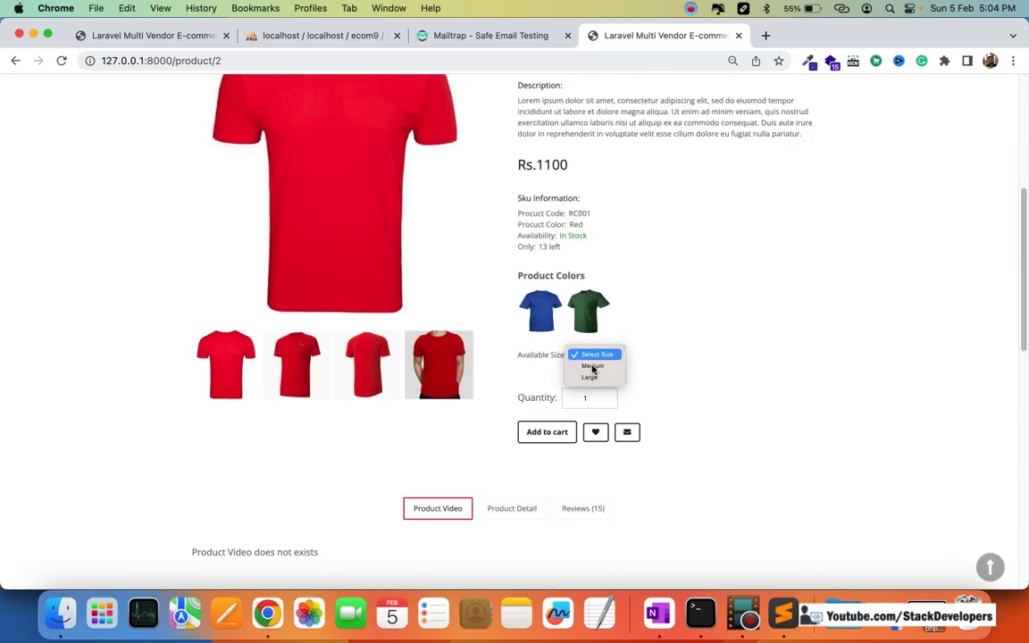
click(579, 422)
click(546, 433)
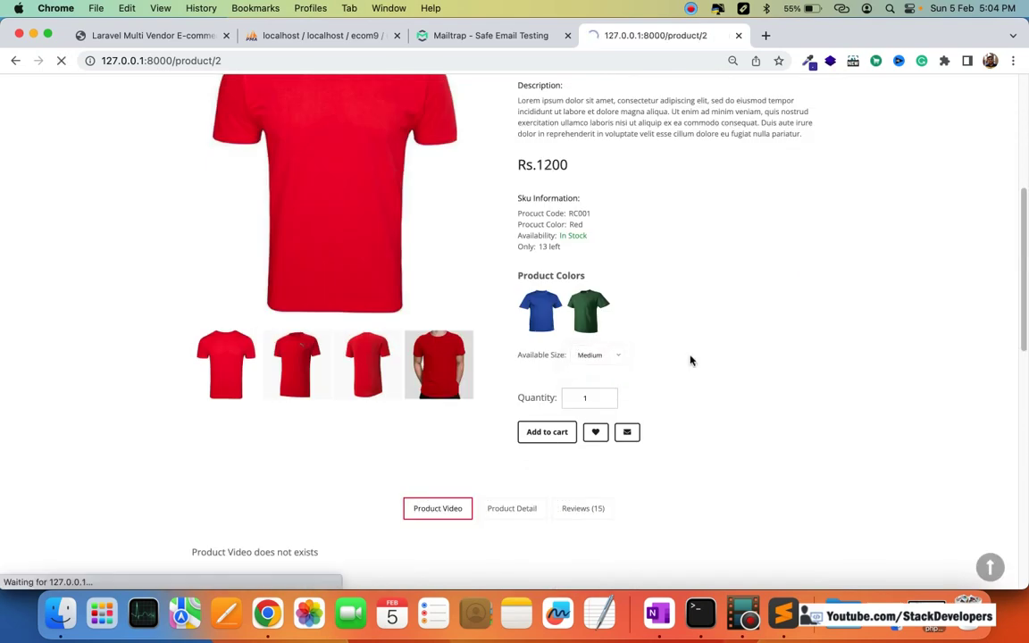
click(739, 353)
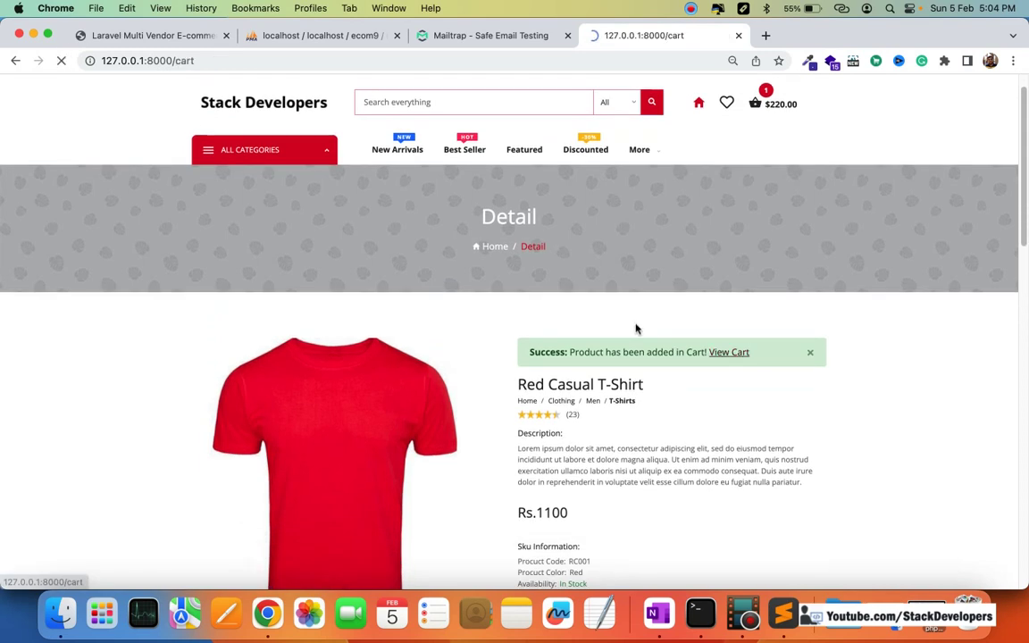
scroll(639, 326, down, 3)
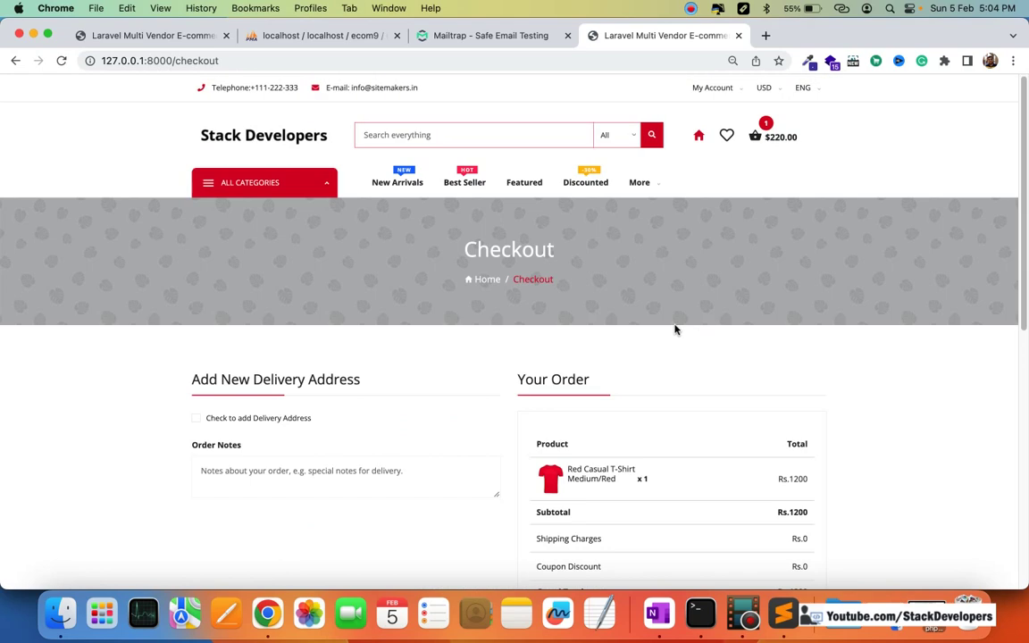
Step: Start a new delivery address with the suggested name, street, city and state Punjab
scroll(673, 328, down, 3)
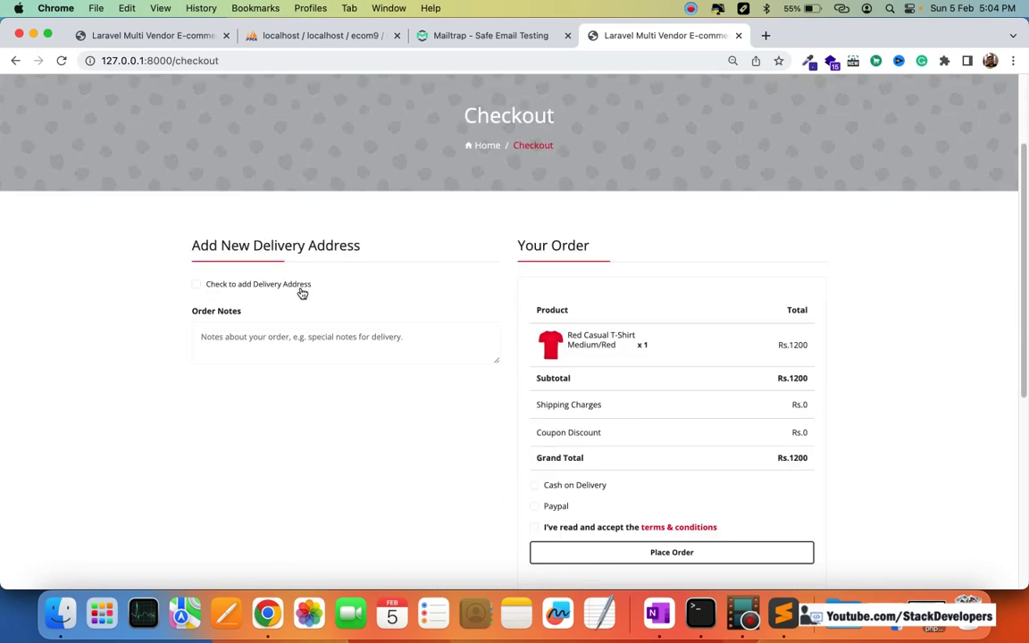
click(198, 285)
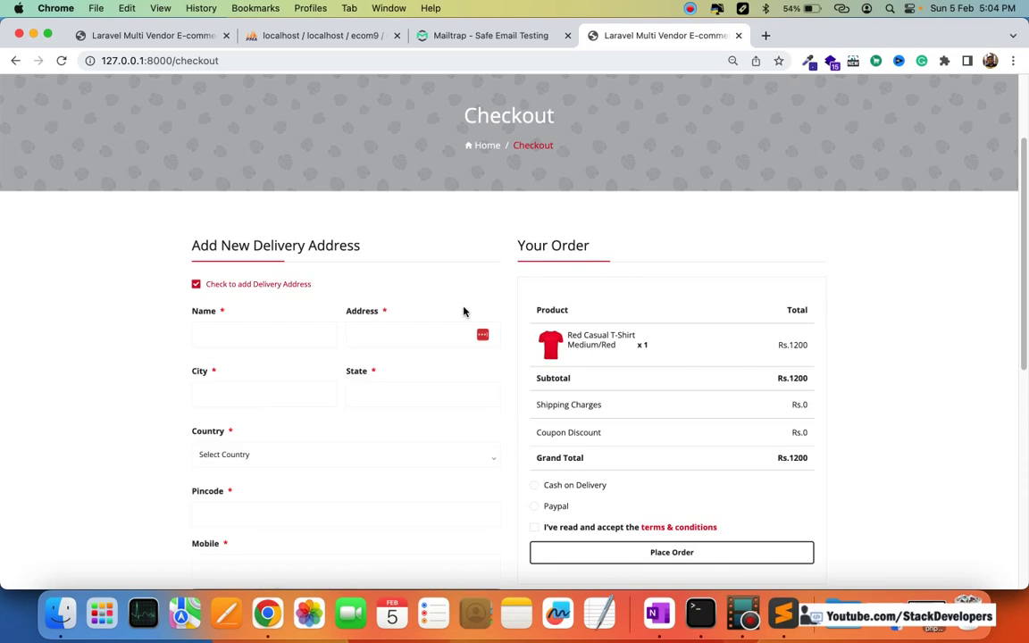
scroll(463, 308, down, 1)
click(253, 304)
click(267, 342)
click(392, 313)
click(416, 345)
click(277, 367)
click(264, 401)
click(382, 367)
click(414, 406)
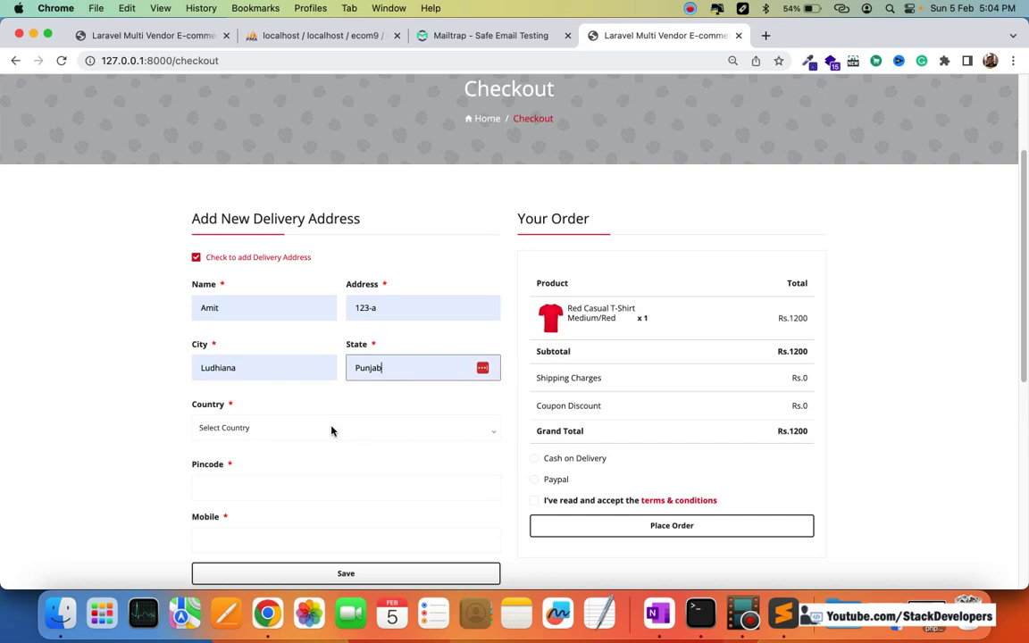
Step: Set the country to India, fill the pincode and mobile number, and save the address
click(334, 430)
scroll(294, 482, down, 15)
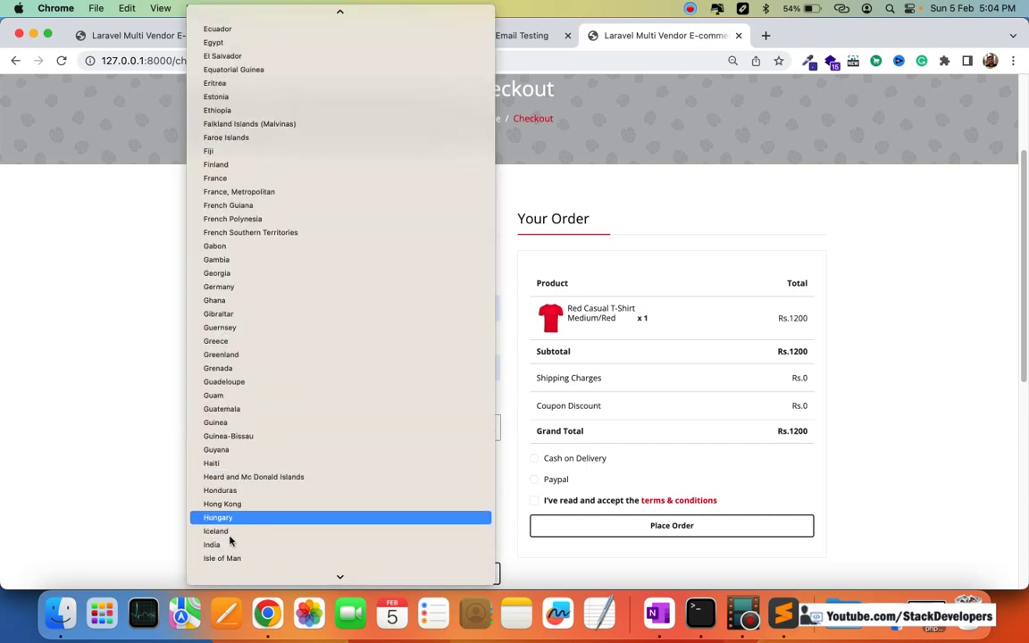
click(265, 544)
scroll(326, 490, down, 1)
click(298, 455)
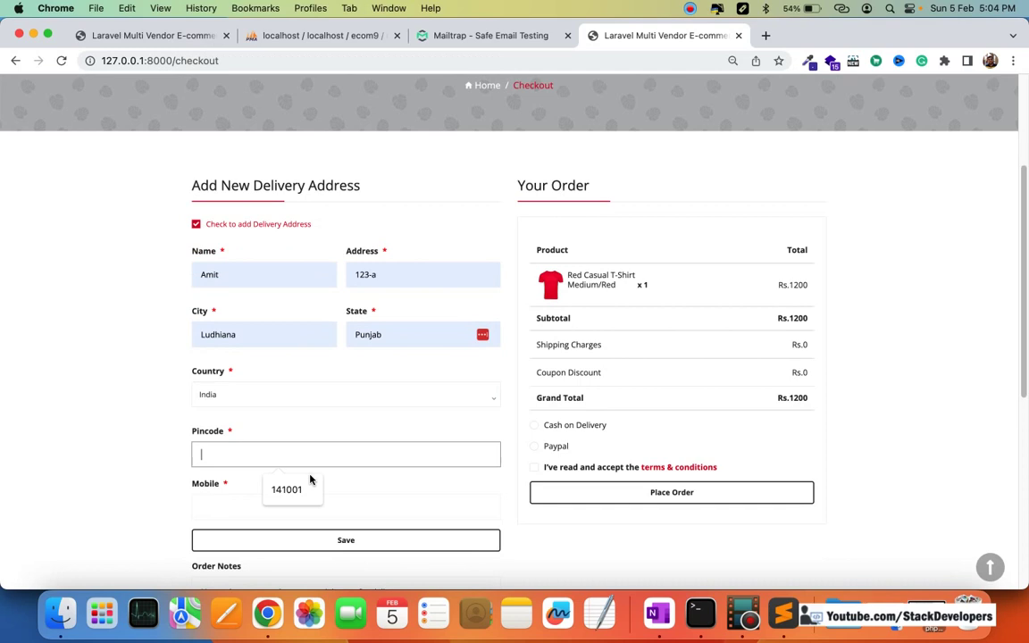
click(287, 489)
click(301, 512)
click(308, 542)
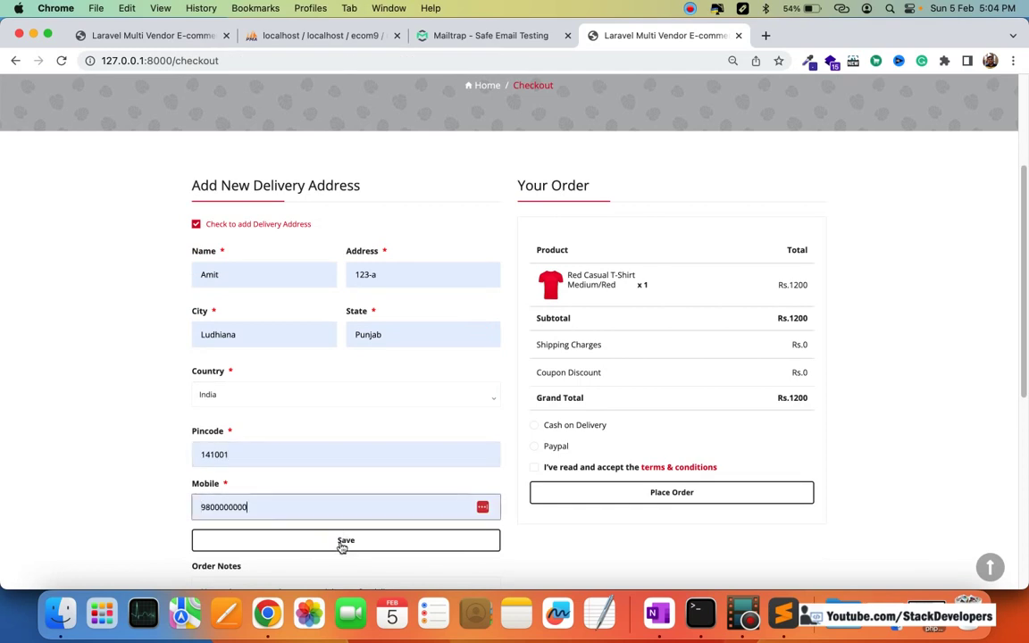
click(342, 542)
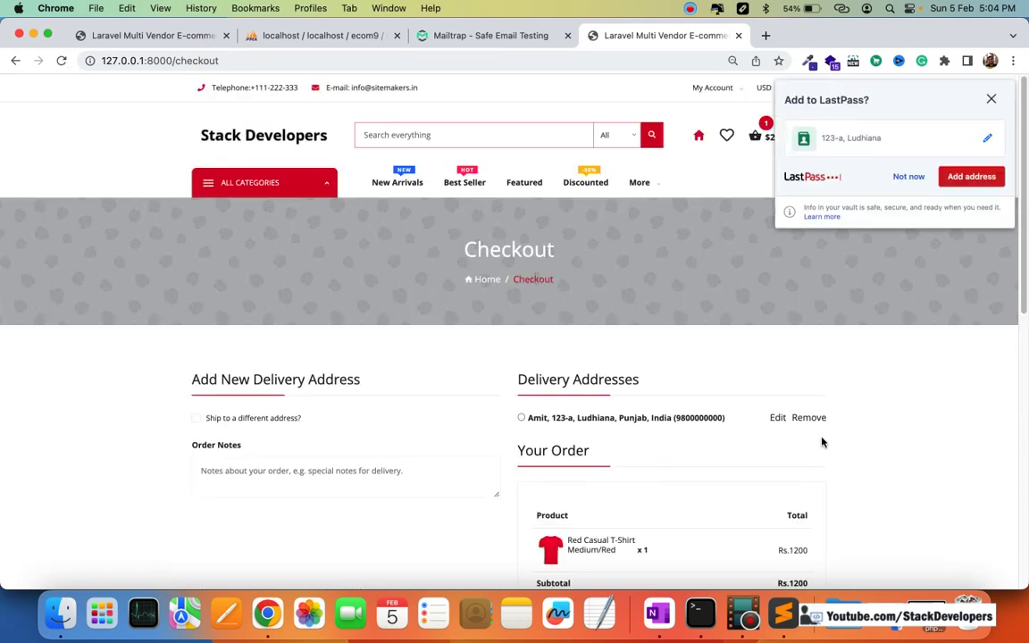
Step: Dismiss the address-saving prompt and select the saved delivery address for the order
click(933, 178)
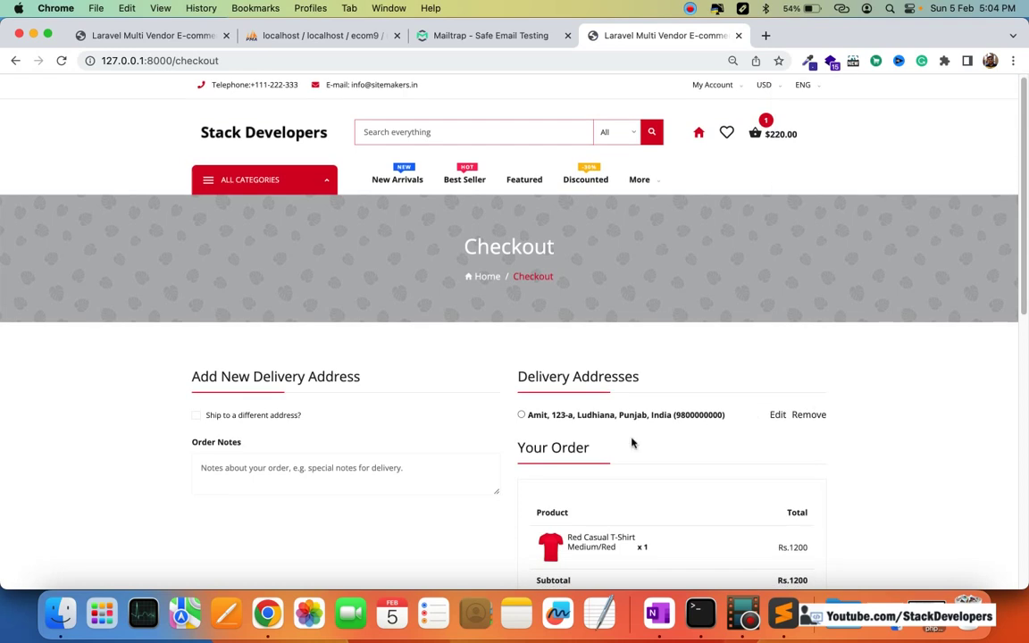
scroll(616, 402, down, 2)
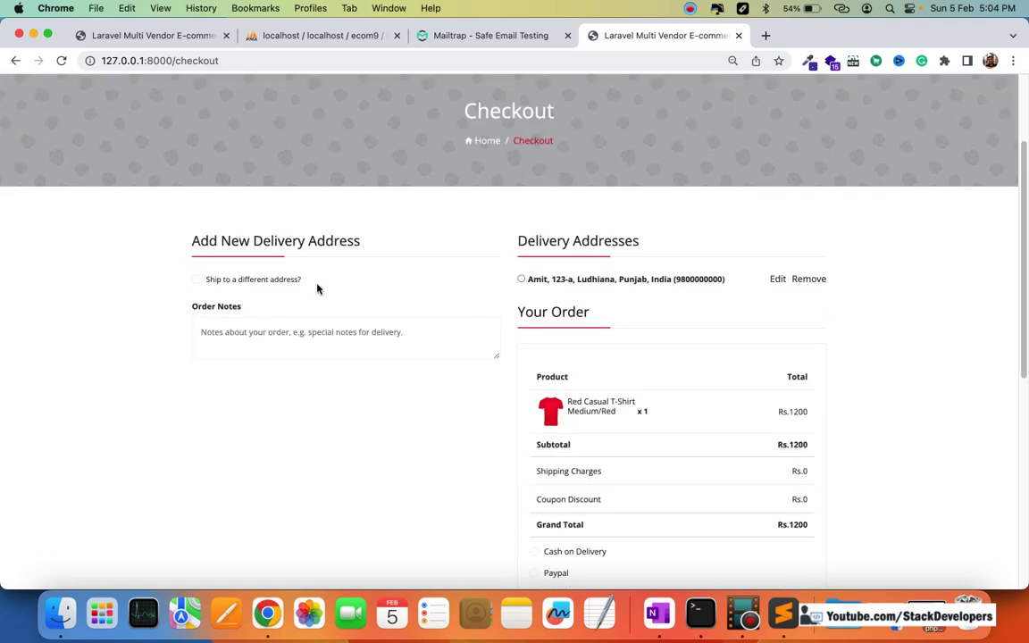
click(197, 280)
scroll(494, 366, down, 1)
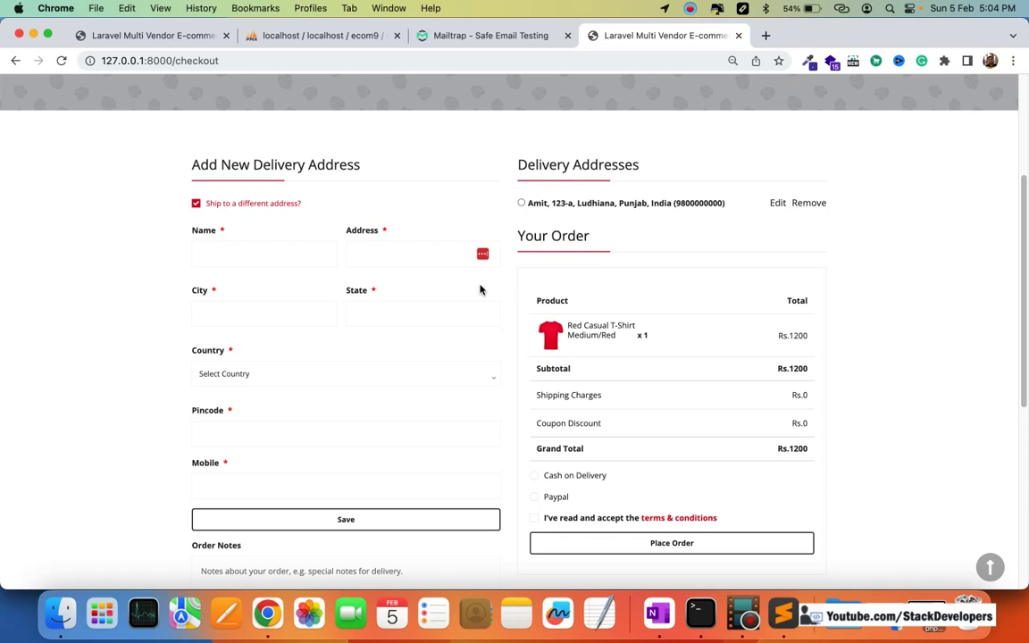
click(522, 203)
Step: Choose Cash on Delivery, accept the terms and conditions, and place the order
scroll(668, 309, down, 3)
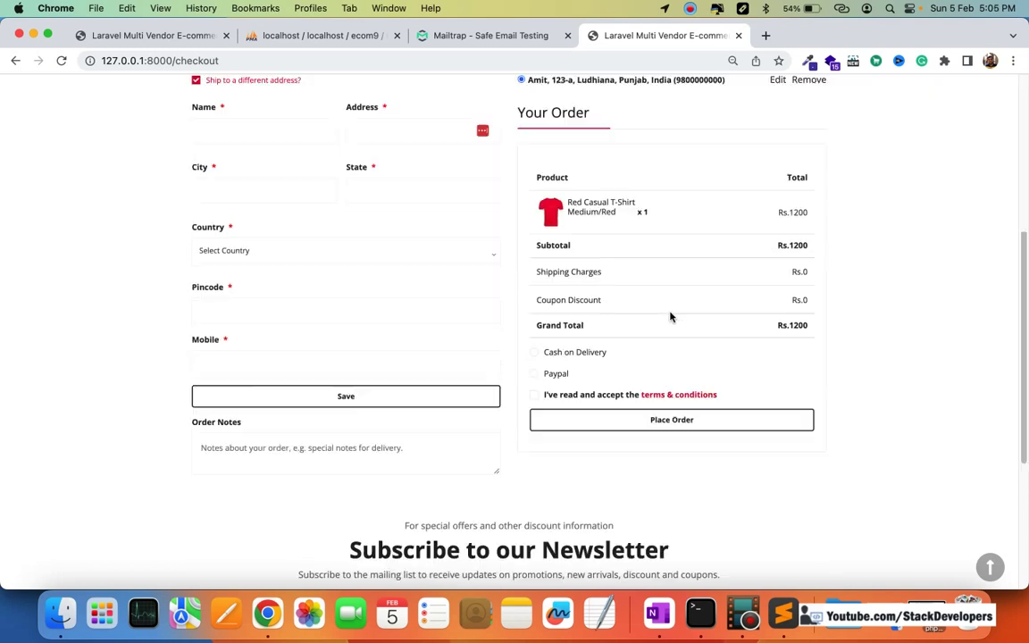
click(534, 348)
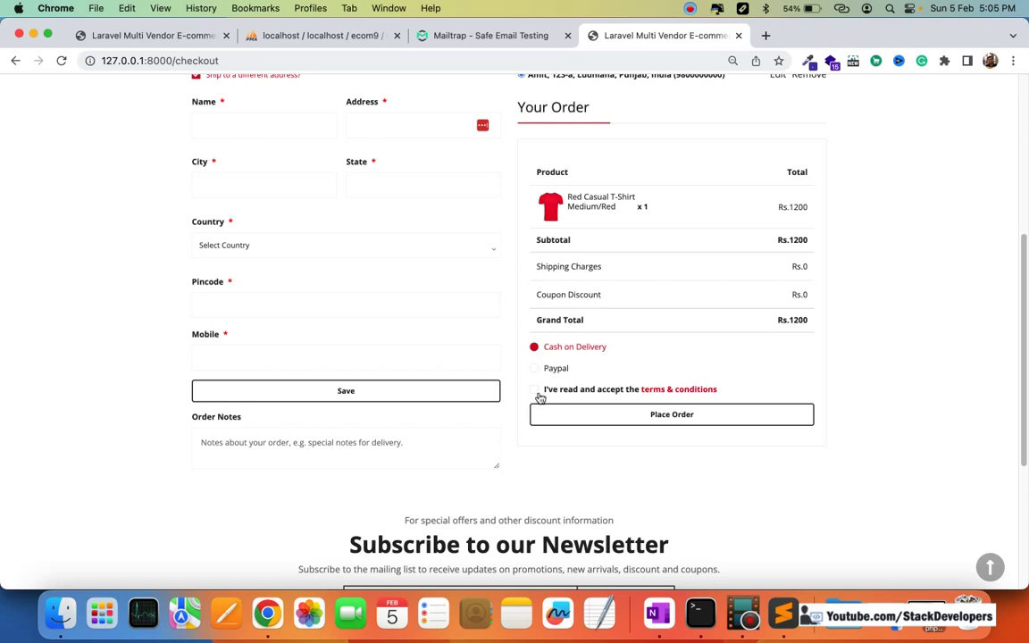
click(535, 392)
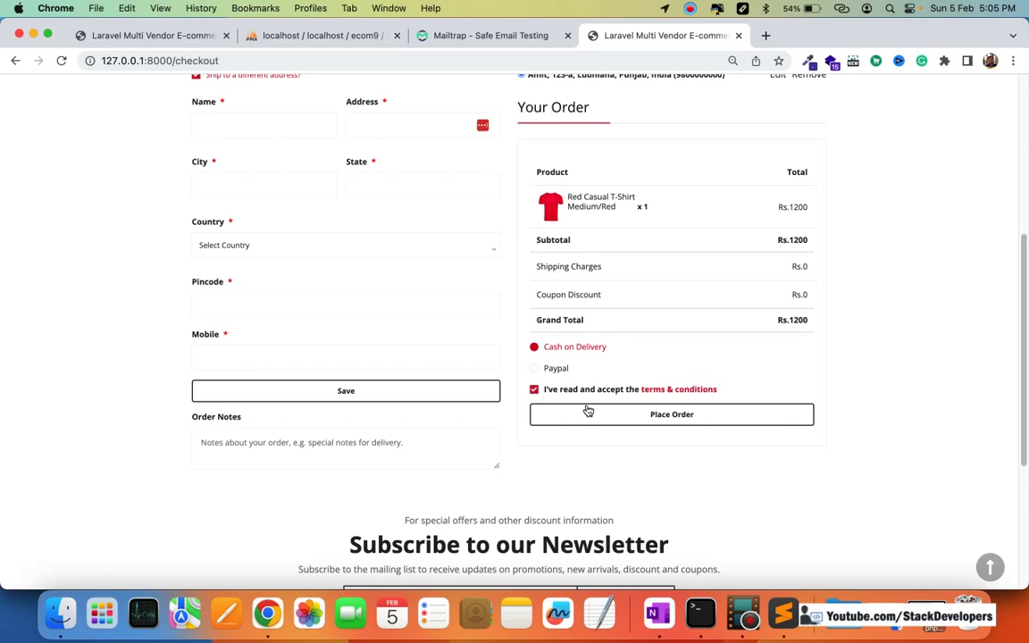
click(675, 419)
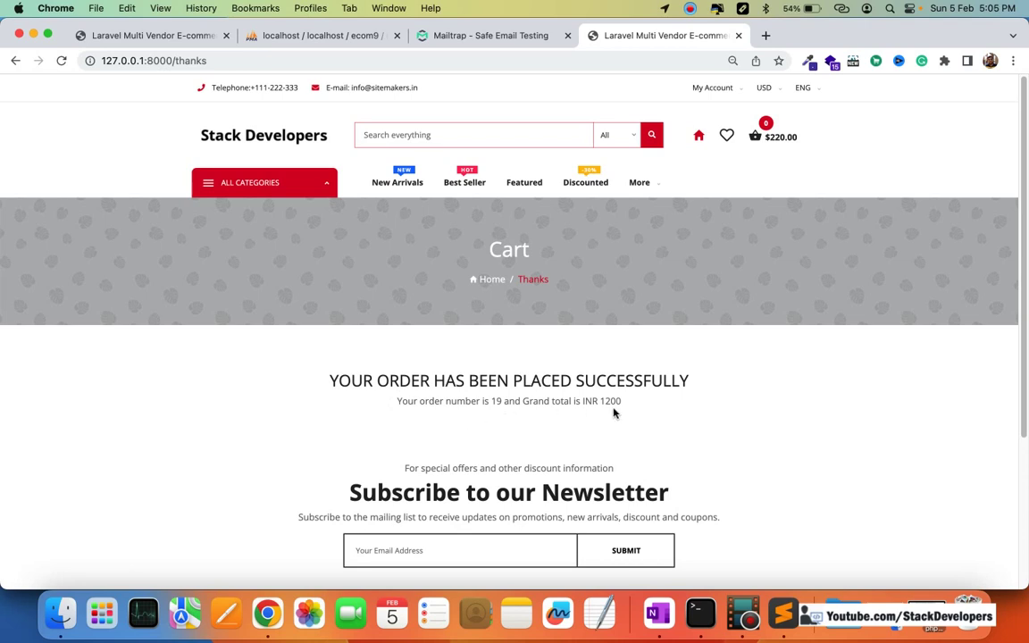
Step: Open the top Order Placed email for order 19 in Mailtrap and copy its invoice download URL
click(473, 35)
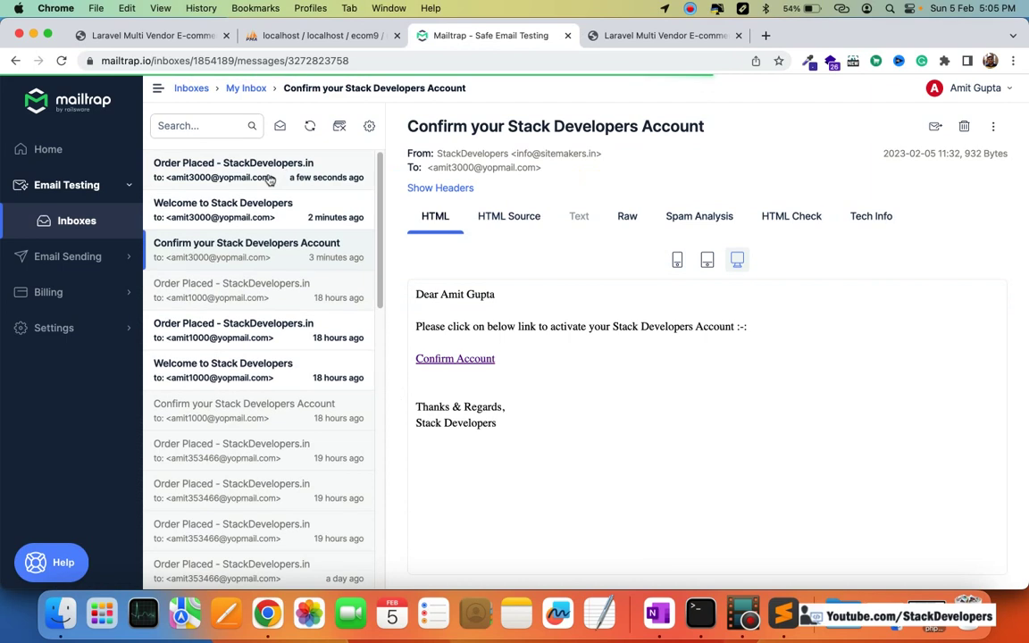
click(268, 172)
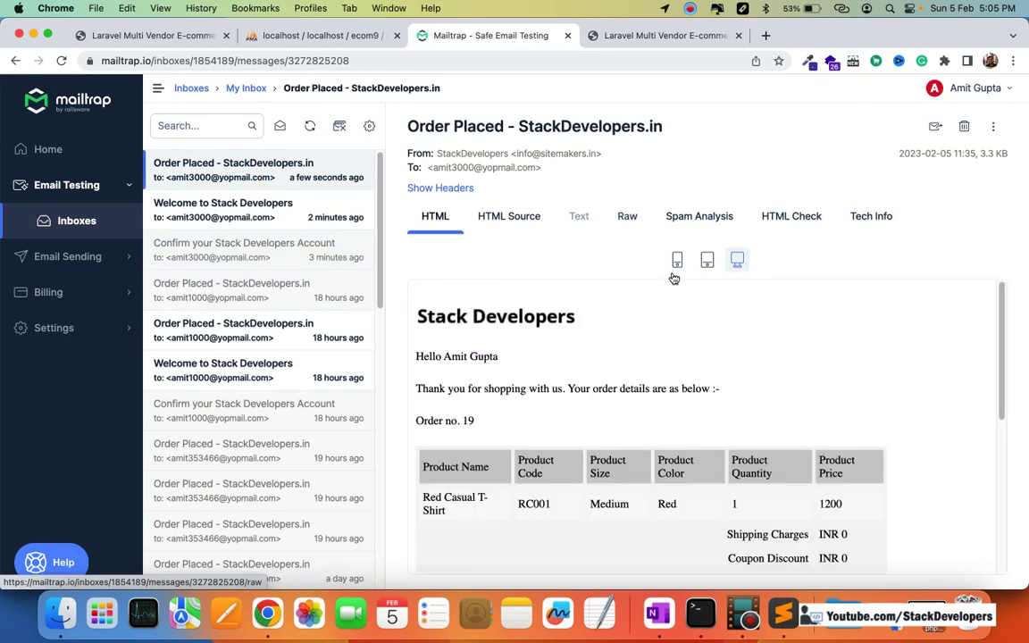
scroll(654, 384, down, 1)
scroll(607, 370, down, 4)
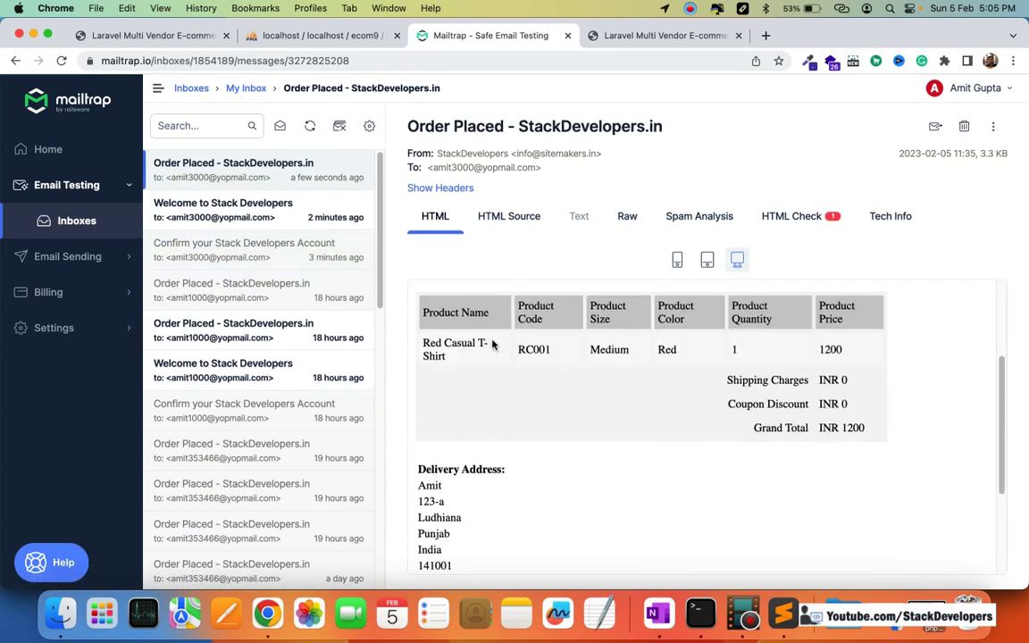
scroll(762, 341, down, 1)
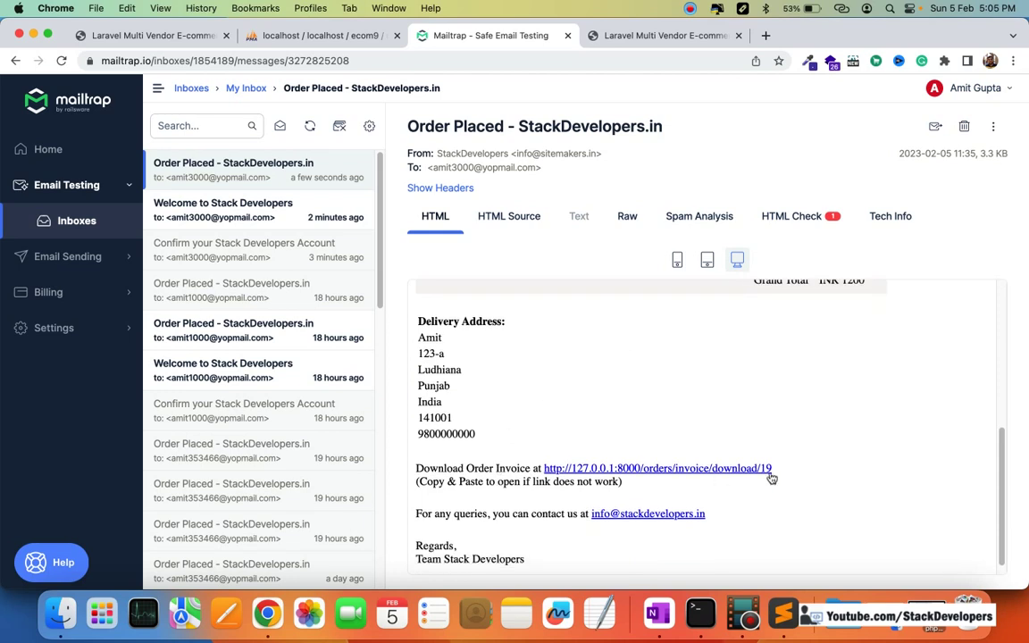
drag(774, 469, 543, 468)
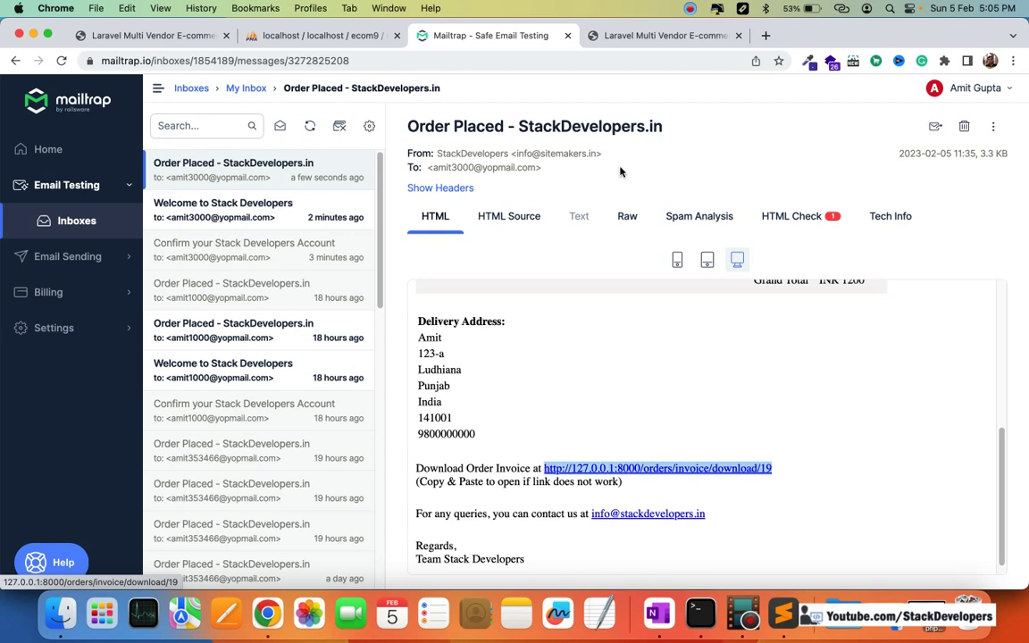
key(super+c)
Step: Load the copied invoice URL in a new tab and open the downloaded invoice PDF for order 19
click(766, 35)
key(super+v)
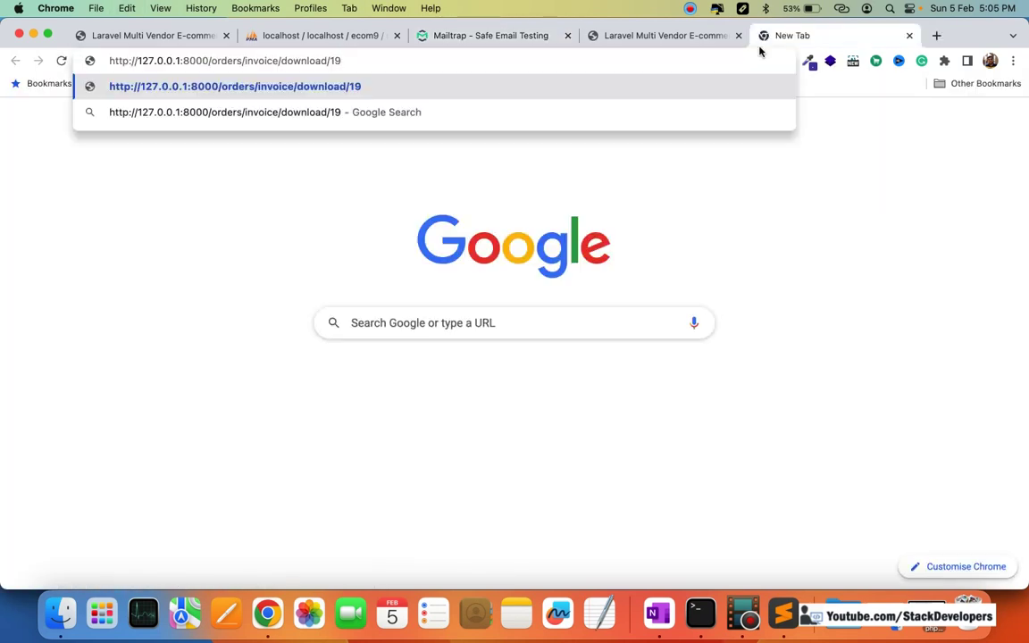
key(Return)
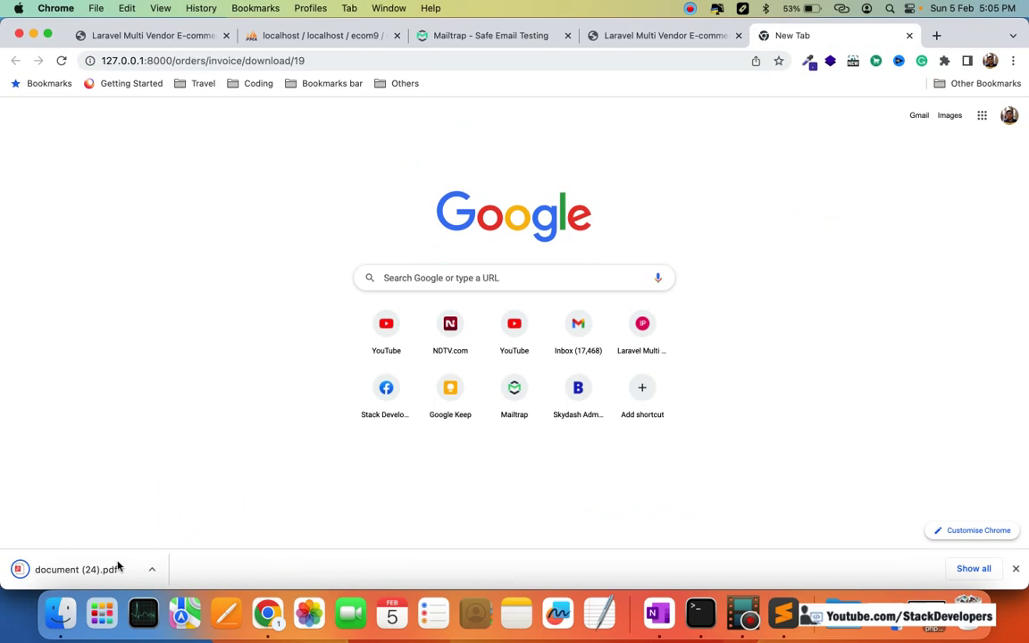
click(103, 570)
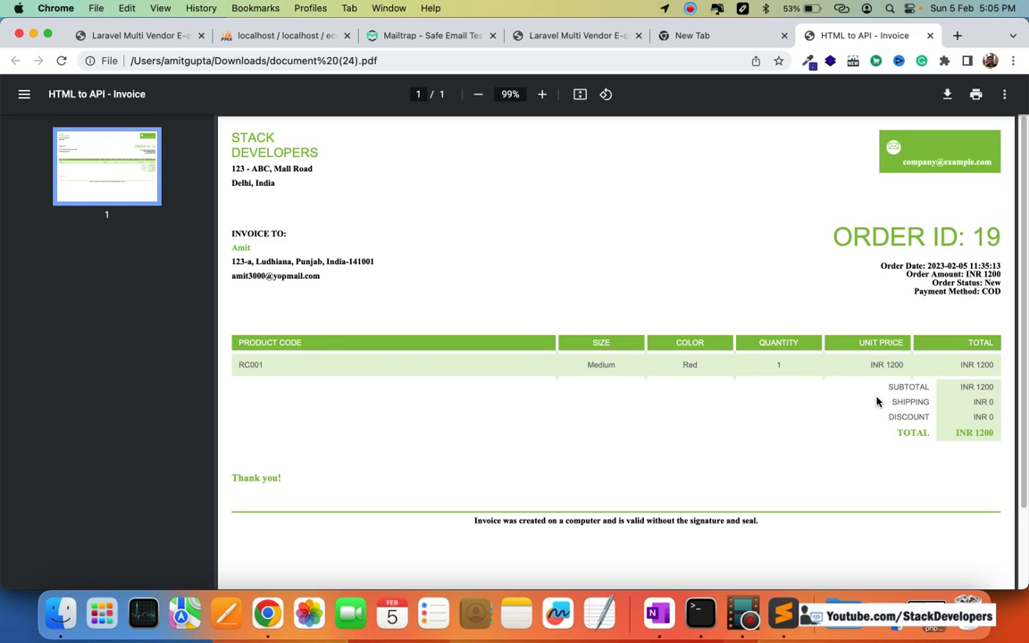
Step: Move between the open tabs and return to the order thanks page
click(546, 40)
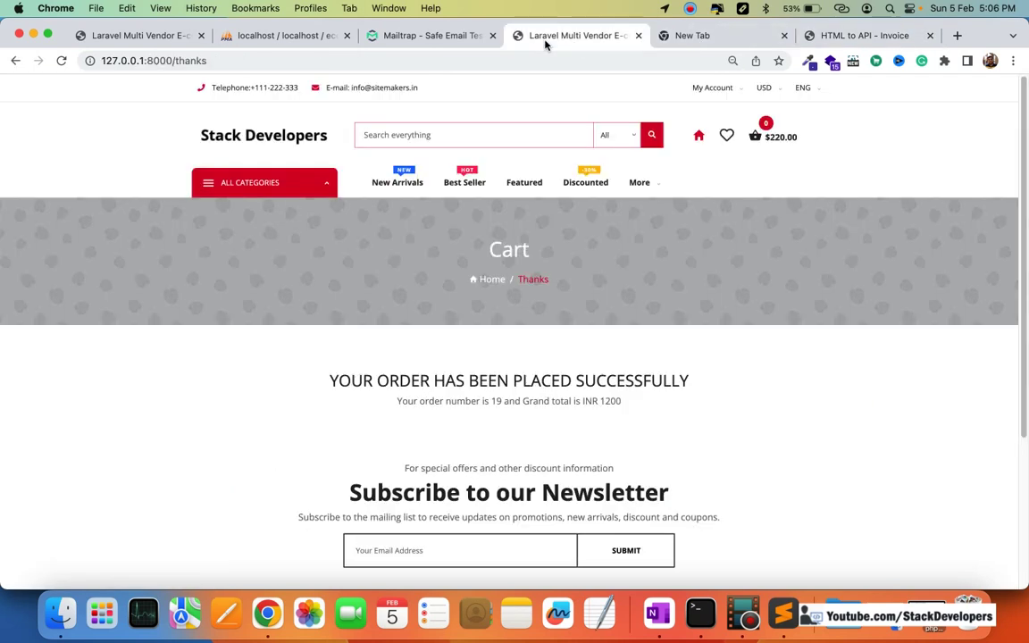
click(441, 36)
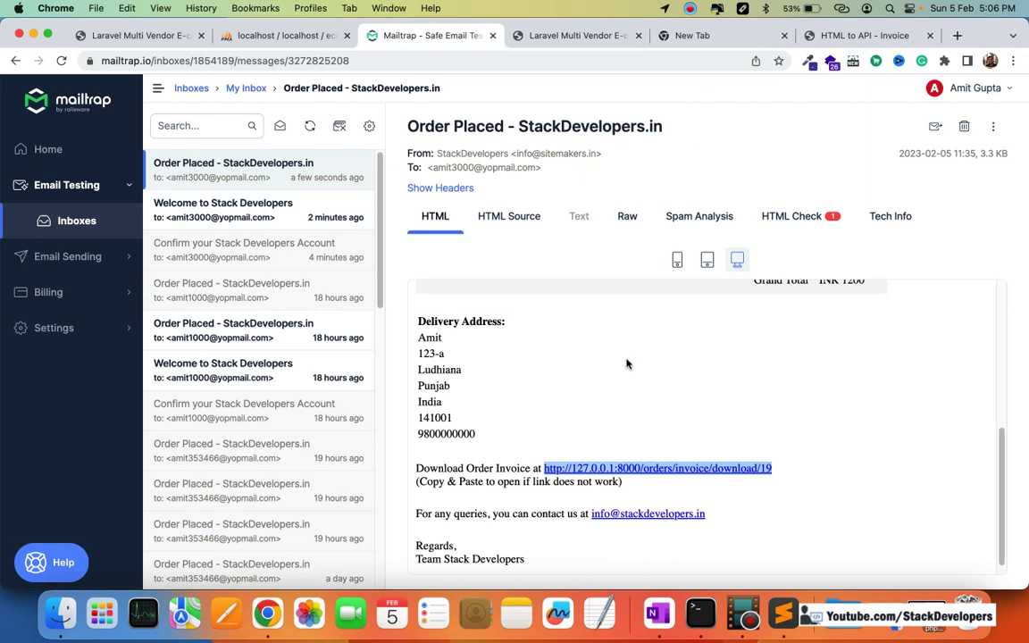
click(140, 34)
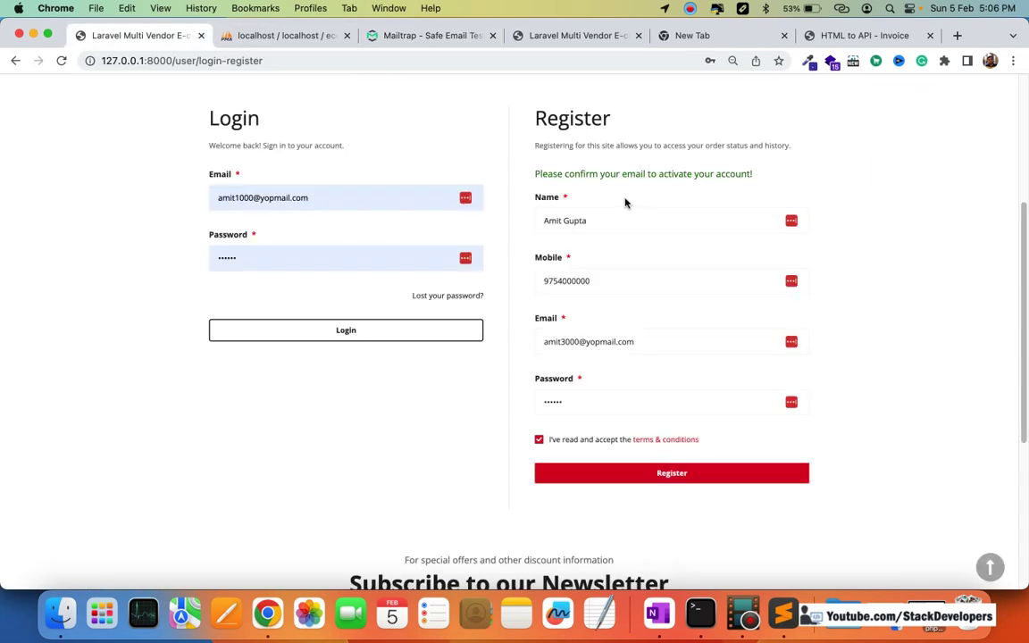
scroll(625, 198, up, 5)
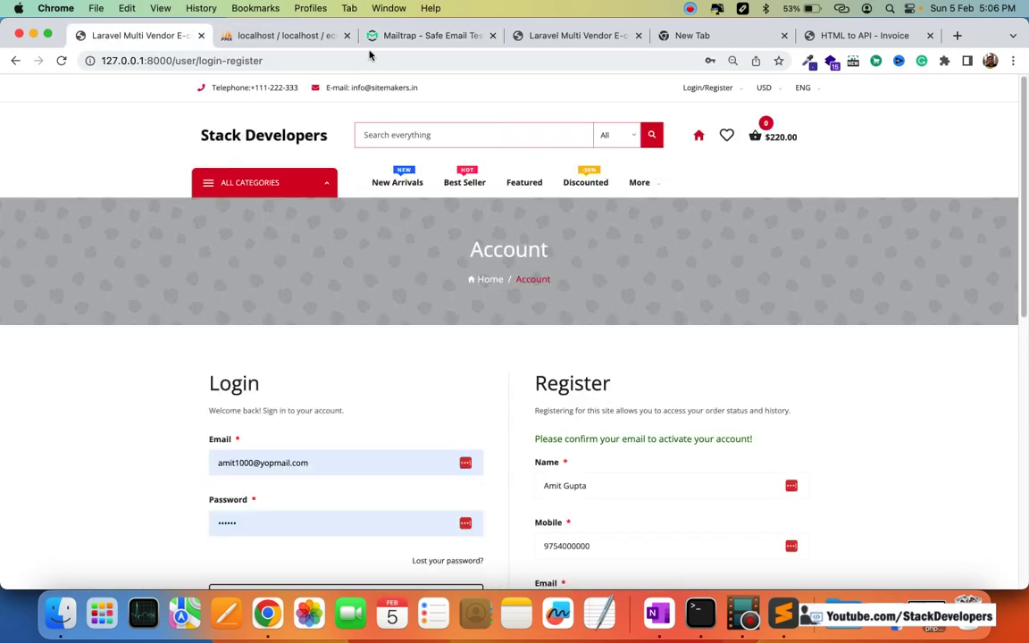
click(563, 35)
Step: Open My Account from the header dropdown to view the contact-details and password forms
mouse_move(728, 94)
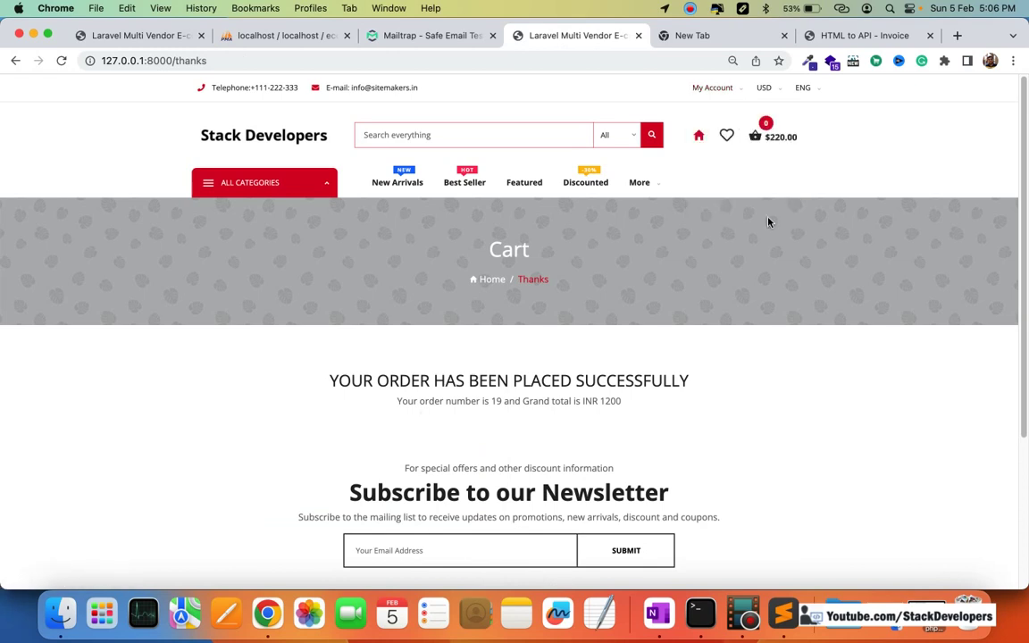
mouse_move(719, 117)
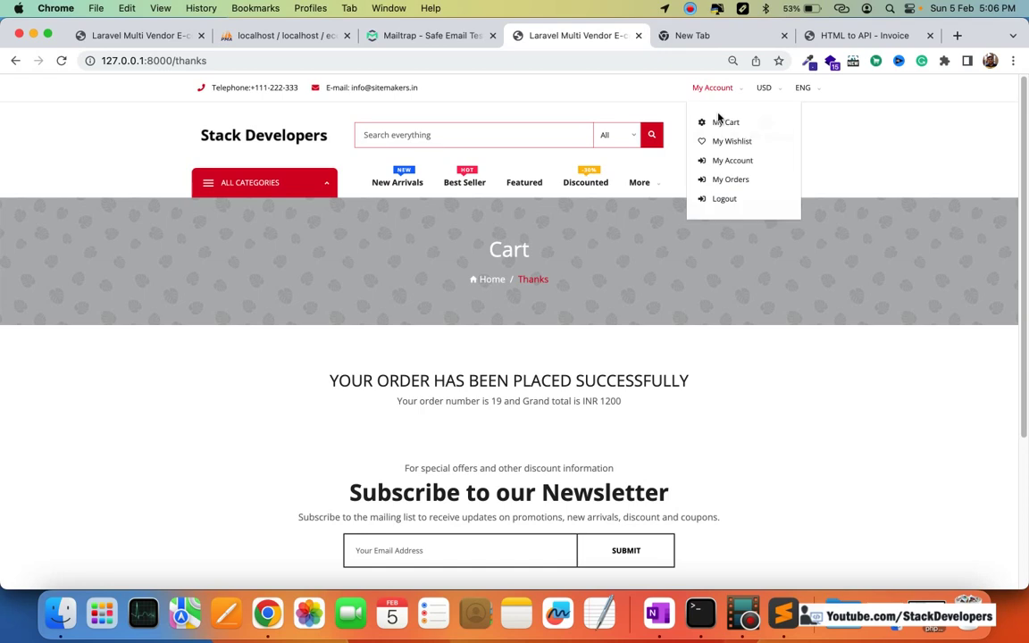
click(728, 162)
scroll(519, 217, down, 3)
scroll(536, 212, up, 3)
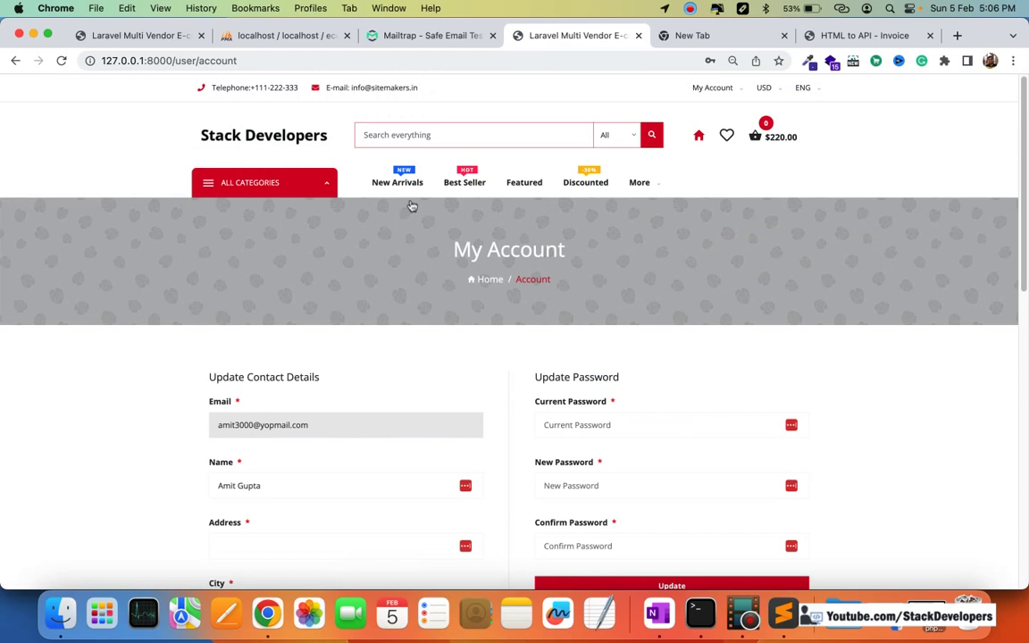
scroll(420, 347, down, 3)
scroll(427, 347, up, 3)
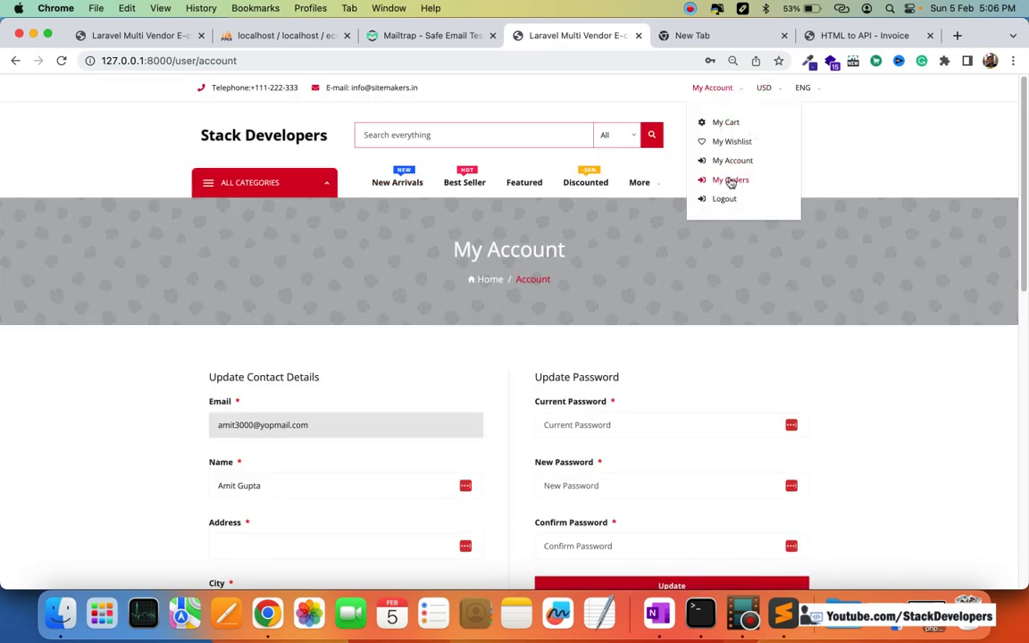
Step: View order 19 (New, COD, Red Casual T-Shirt) from My Orders, then select the site's base address
click(719, 181)
scroll(634, 250, down, 3)
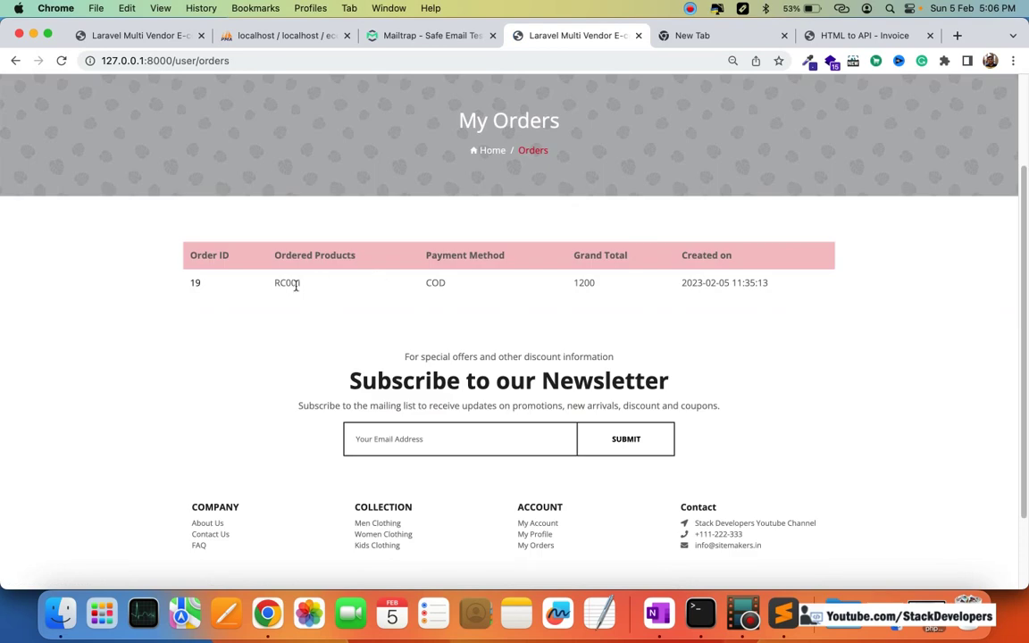
click(193, 284)
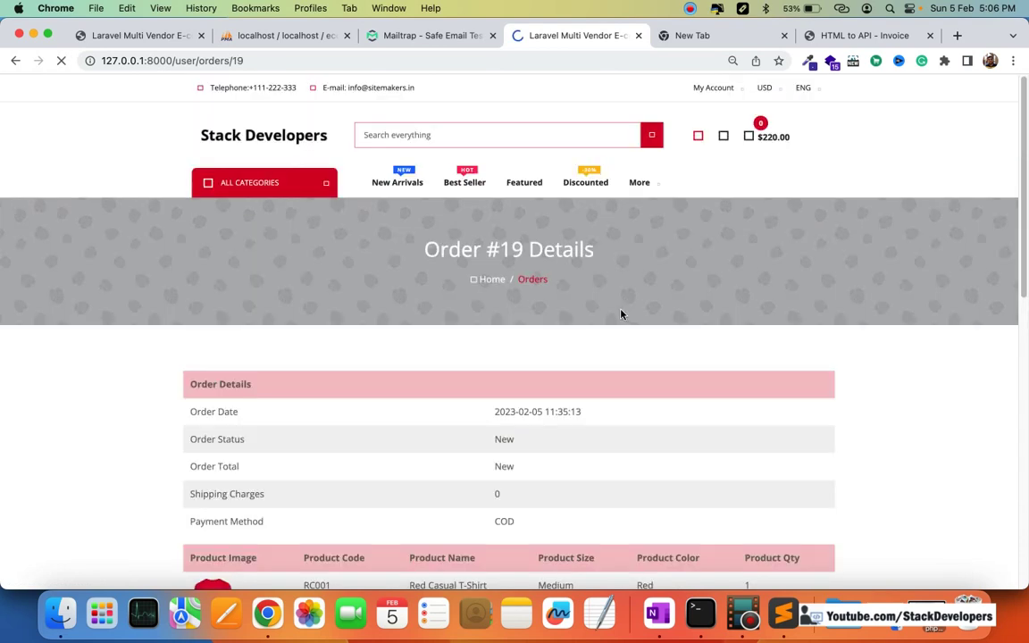
scroll(622, 312, down, 9)
scroll(622, 311, up, 9)
scroll(623, 312, down, 7)
scroll(615, 309, up, 4)
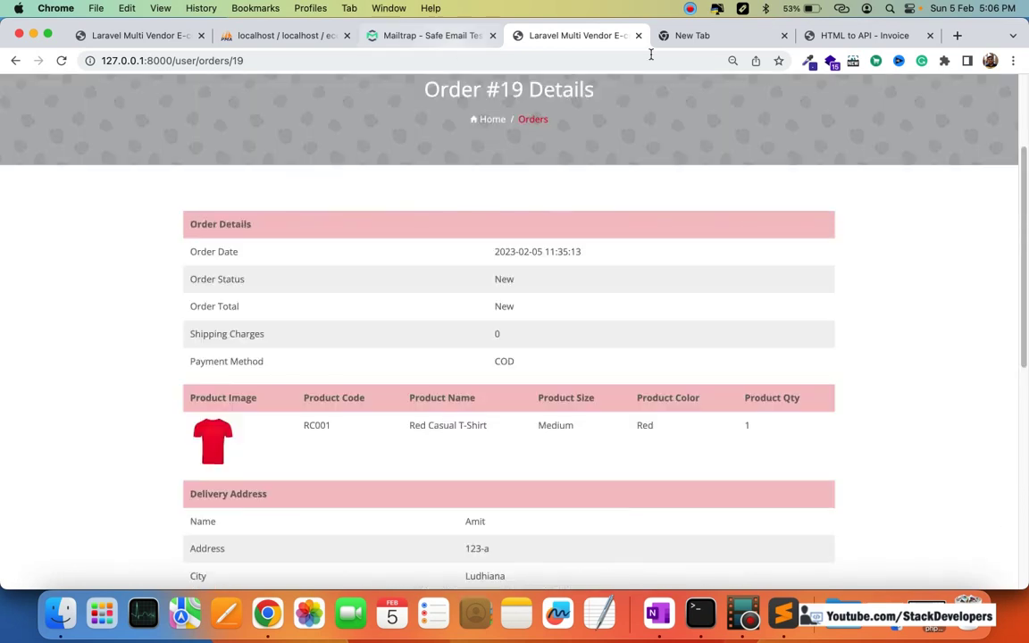
drag(172, 60, 93, 60)
Step: Load the store's admin/login page in the blank new tab
click(703, 36)
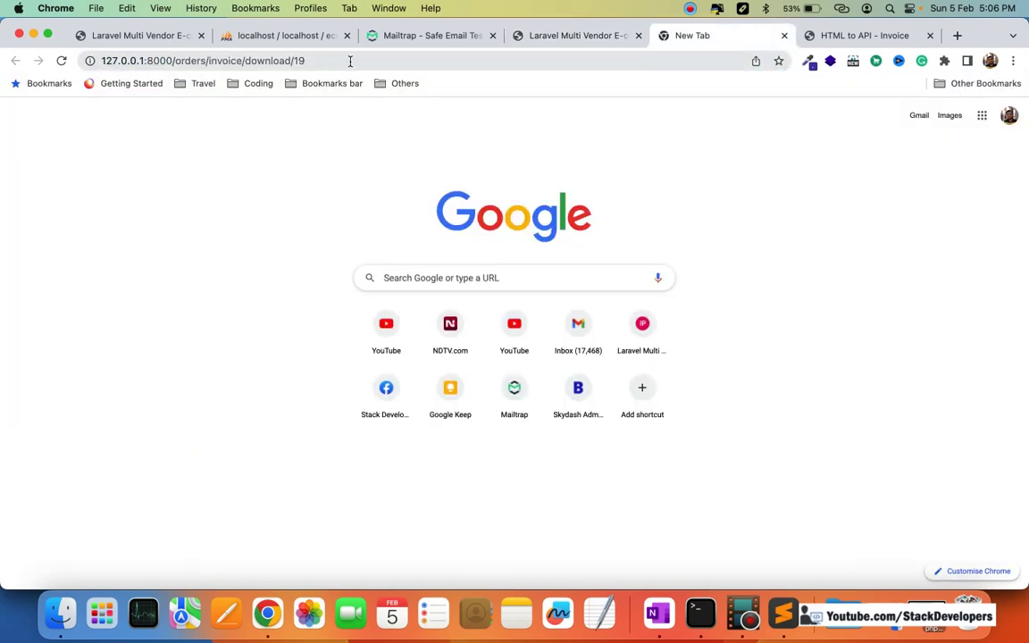
click(351, 60)
key(super+v)
text(ad)
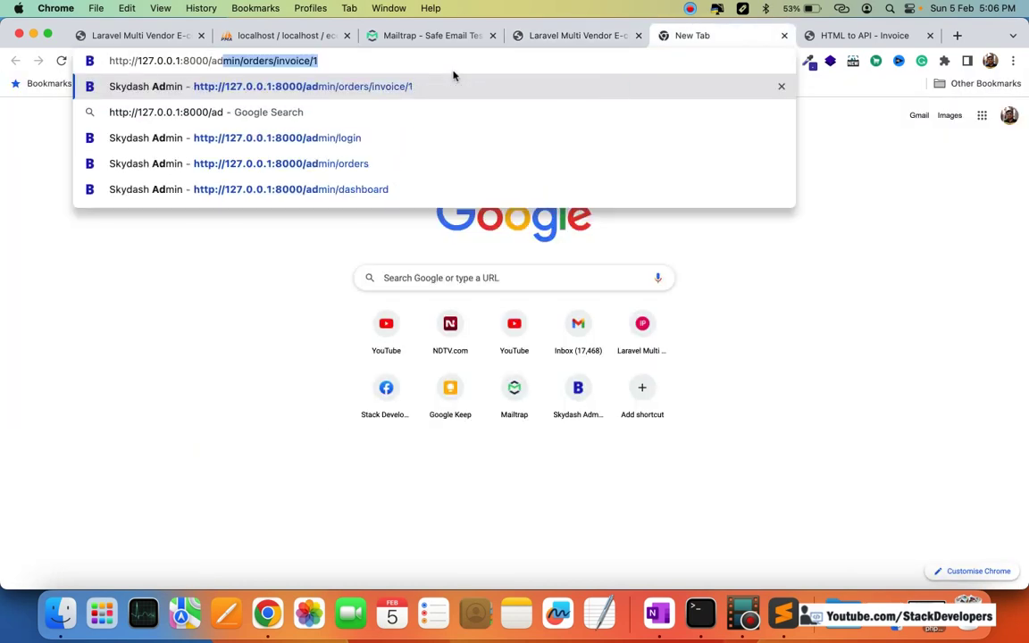
key(Right)
key(BackSpace)
key(BackSpace)
key(BackSpace)
key(BackSpace)
key(BackSpace)
key(BackSpace)
key(BackSpace)
key(BackSpace)
key(BackSpace)
key(BackSpace)
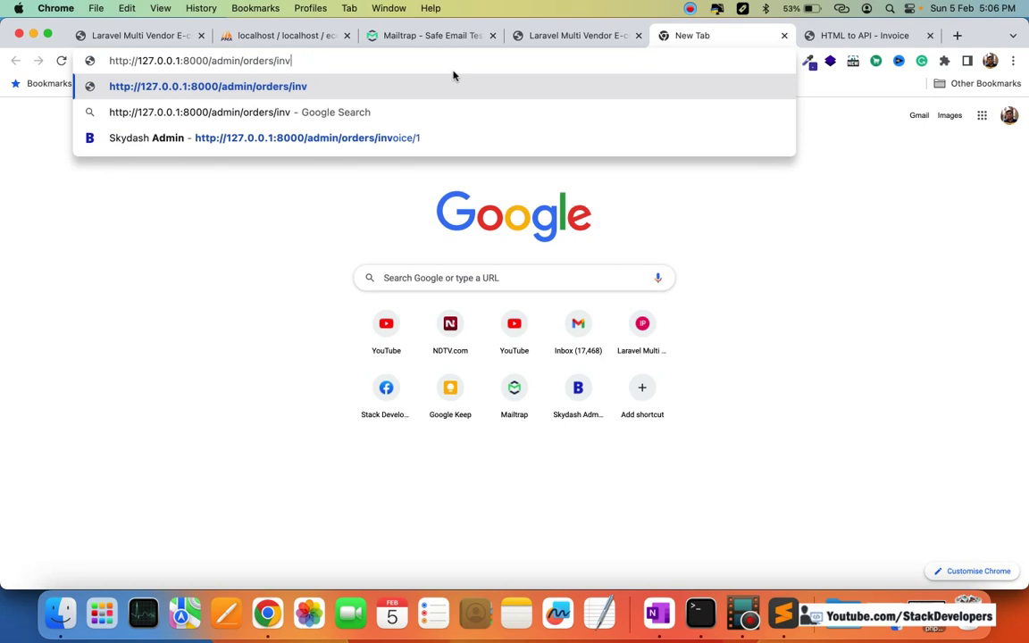
key(BackSpace)
key(BackSpace)
key(BackSpace)
key(BackSpace)
key(BackSpace)
key(BackSpace)
text(log)
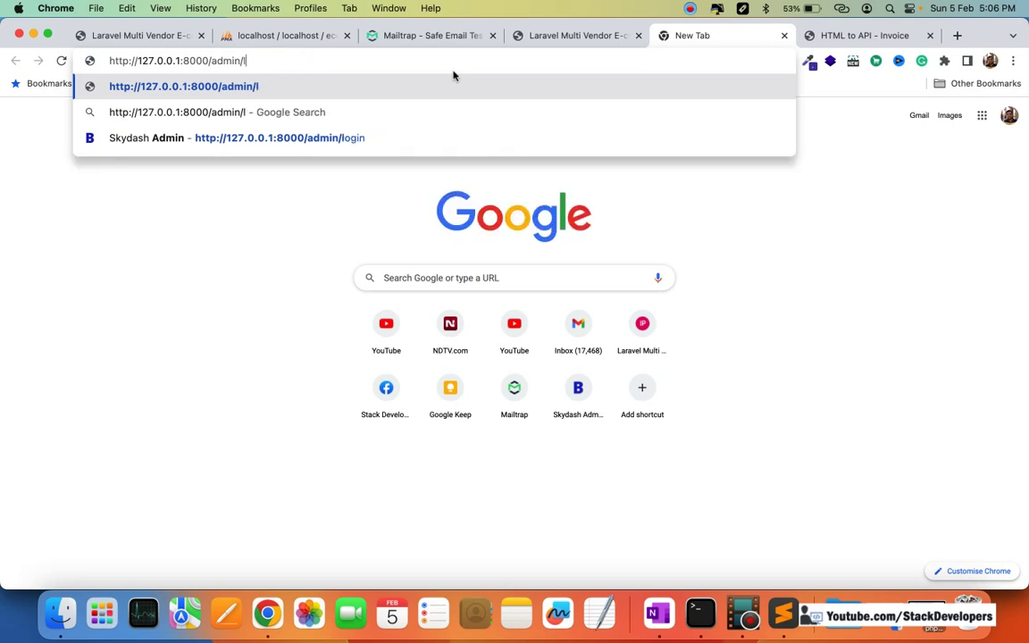
text(in)
key(Return)
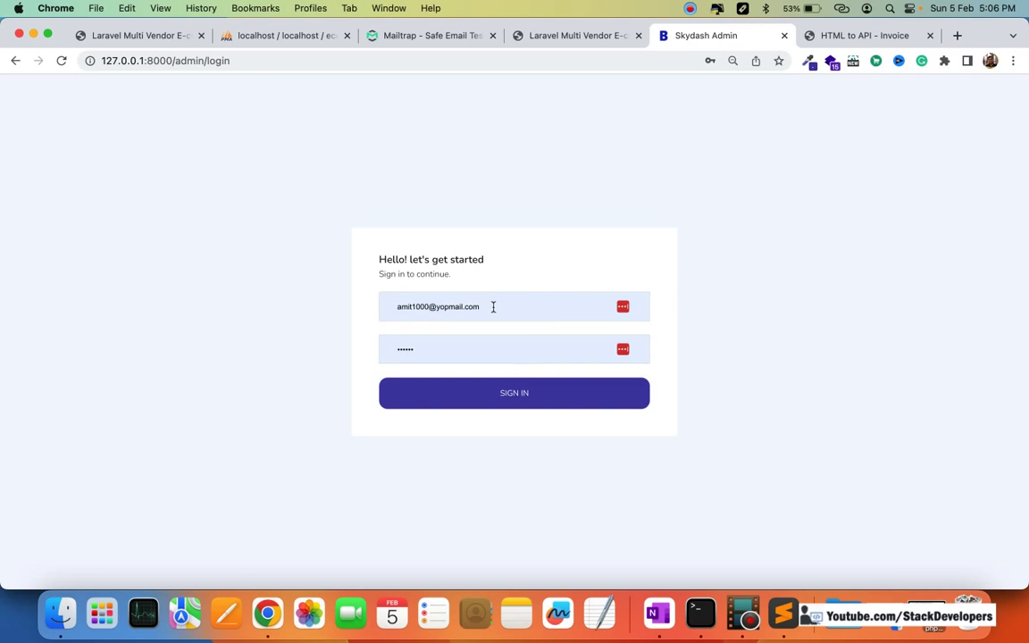
Step: Fill in the saved admin email from autofill and type the admin password
triple_click(546, 305)
text(ad)
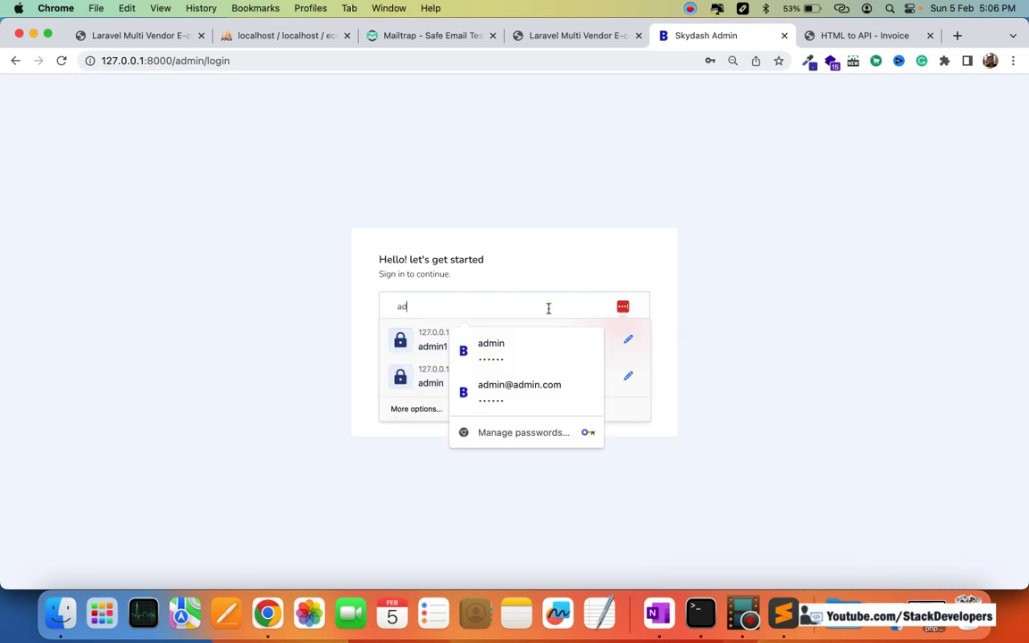
text(min@adm)
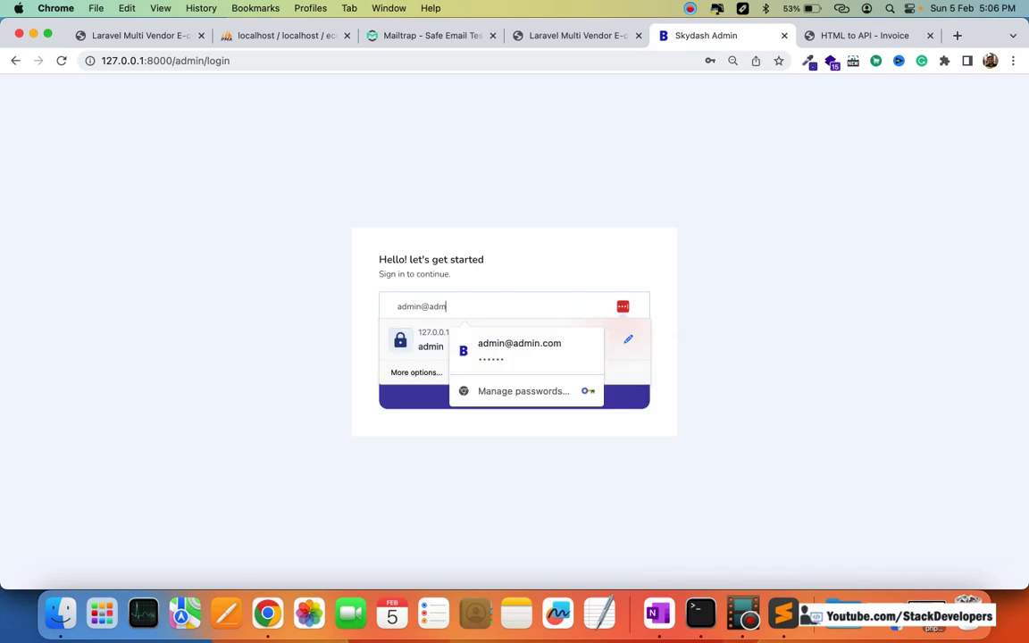
text(in.co)
key(Down)
key(Return)
text(123456)
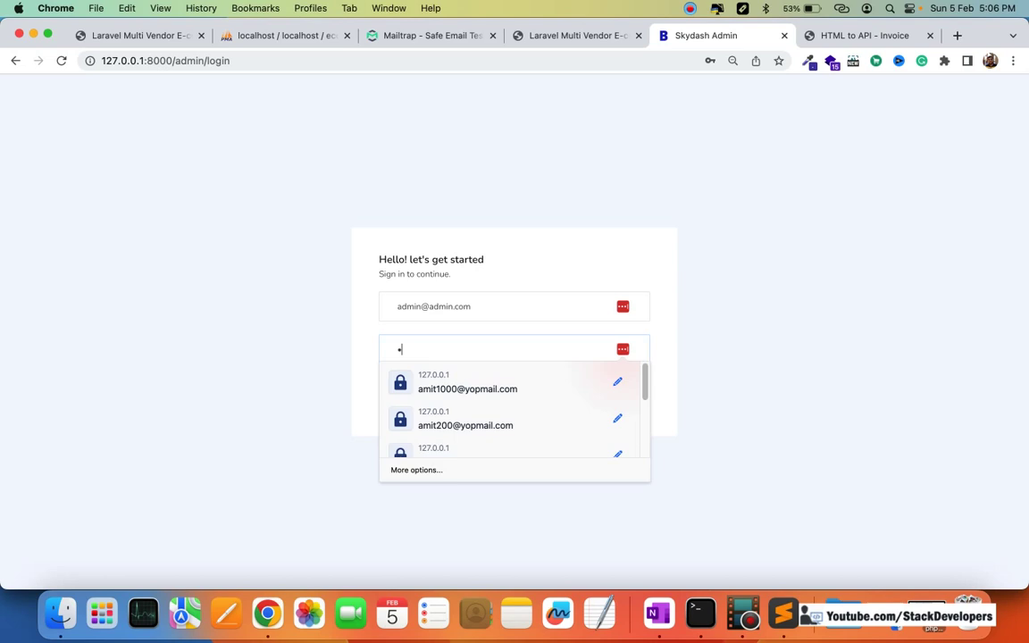
click(557, 375)
Step: Sign in, dismiss the password warning, and list all orders sorted by Order ID, newest first
click(558, 379)
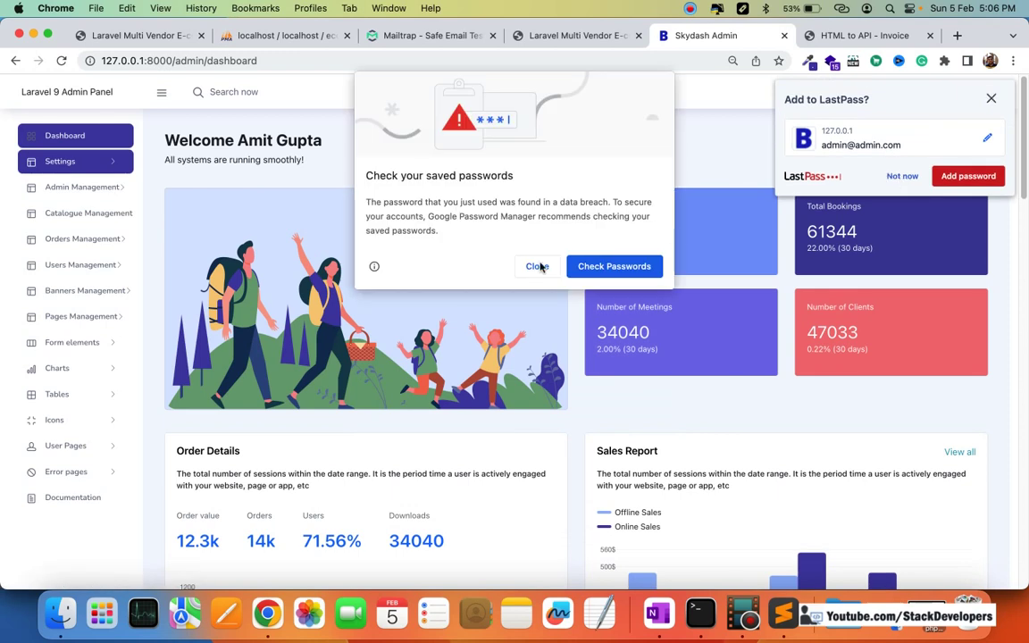
click(537, 267)
click(90, 197)
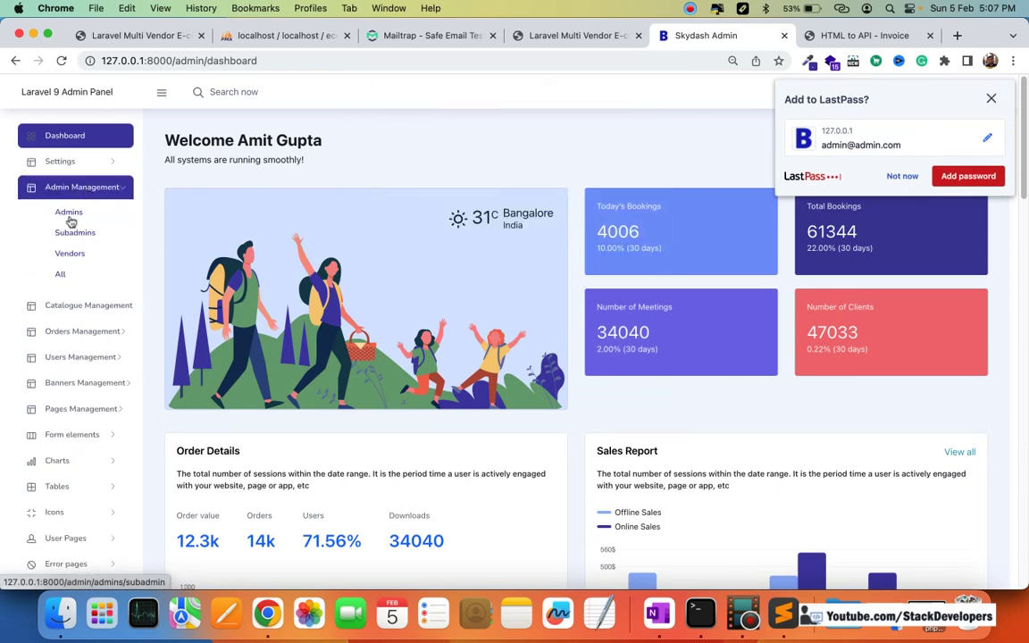
click(72, 332)
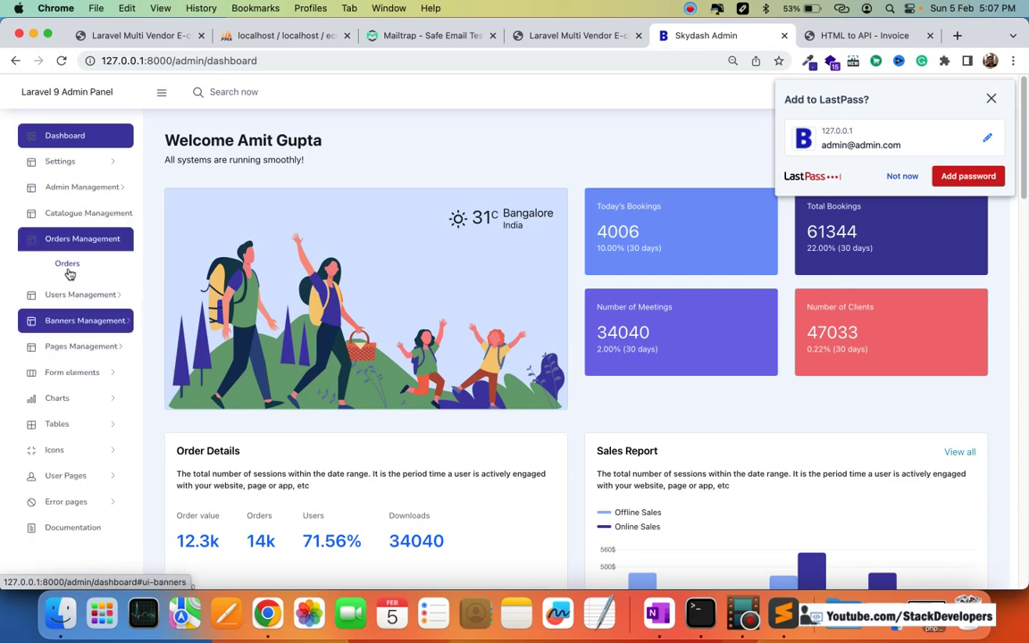
click(68, 266)
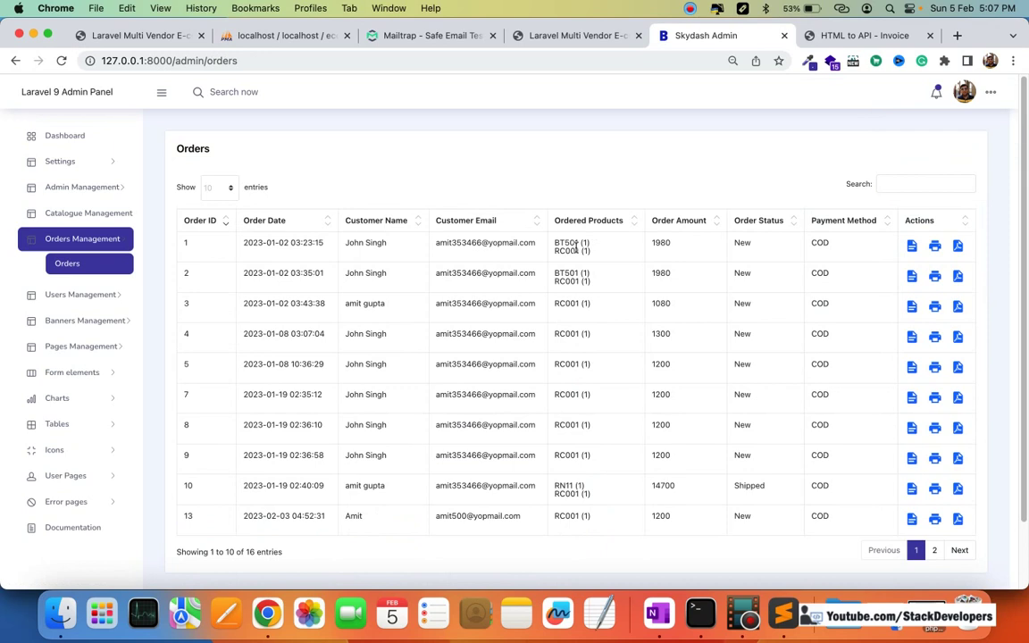
click(203, 223)
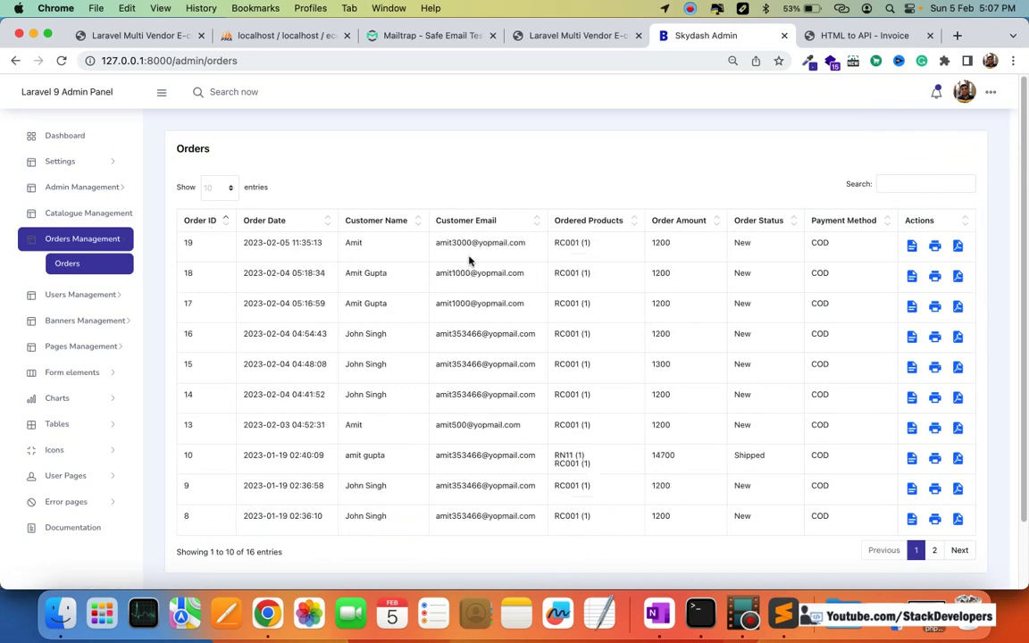
triple_click(441, 243)
Step: Open order 19's details and pick Shipped in the Update Order Status dropdown
click(911, 247)
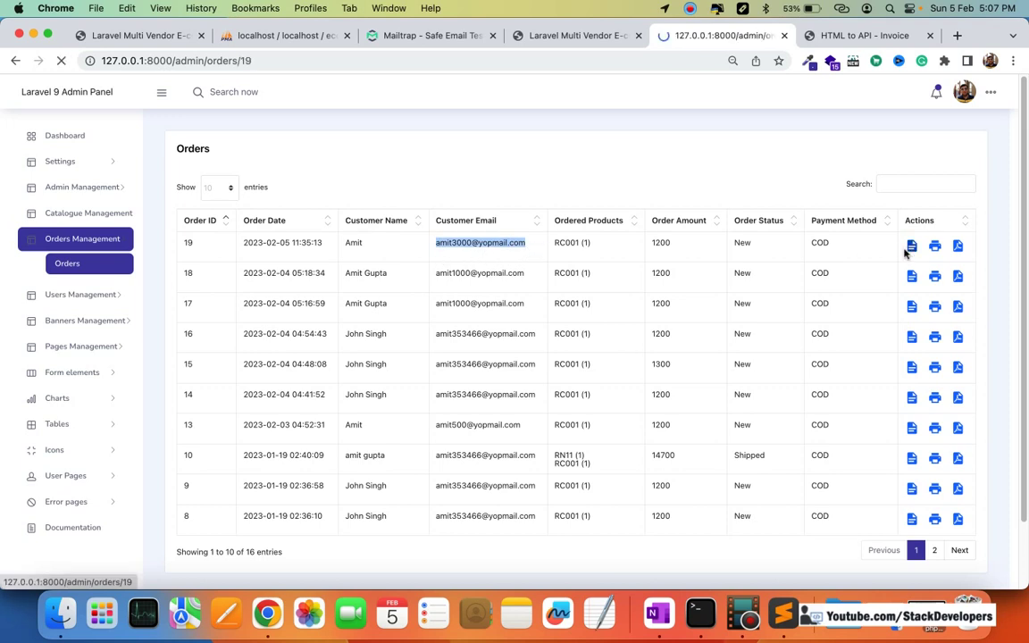
scroll(779, 291, down, 4)
scroll(779, 291, up, 3)
scroll(779, 290, down, 3)
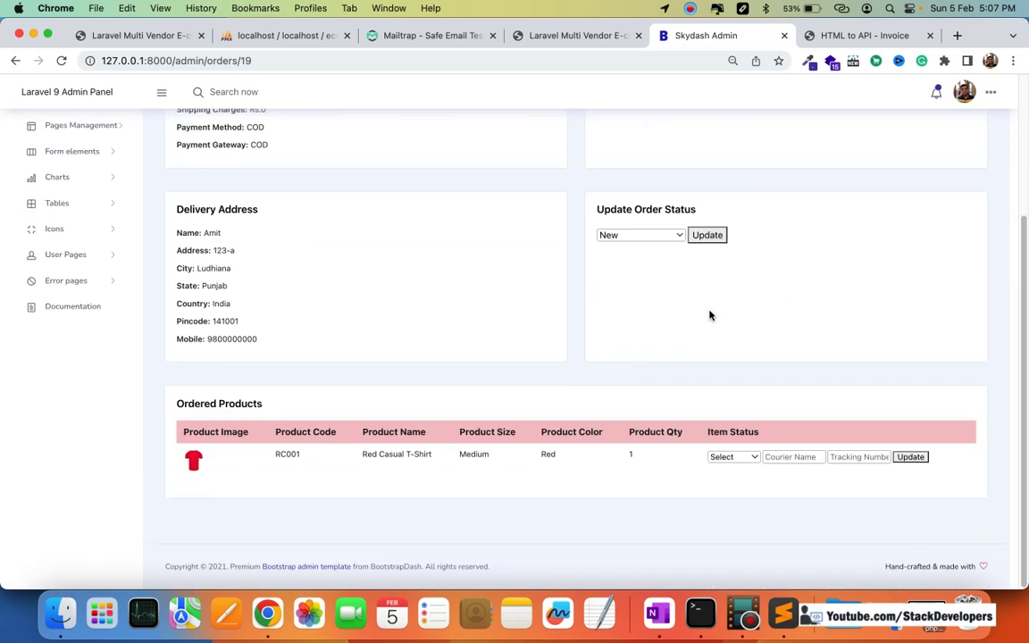
click(618, 238)
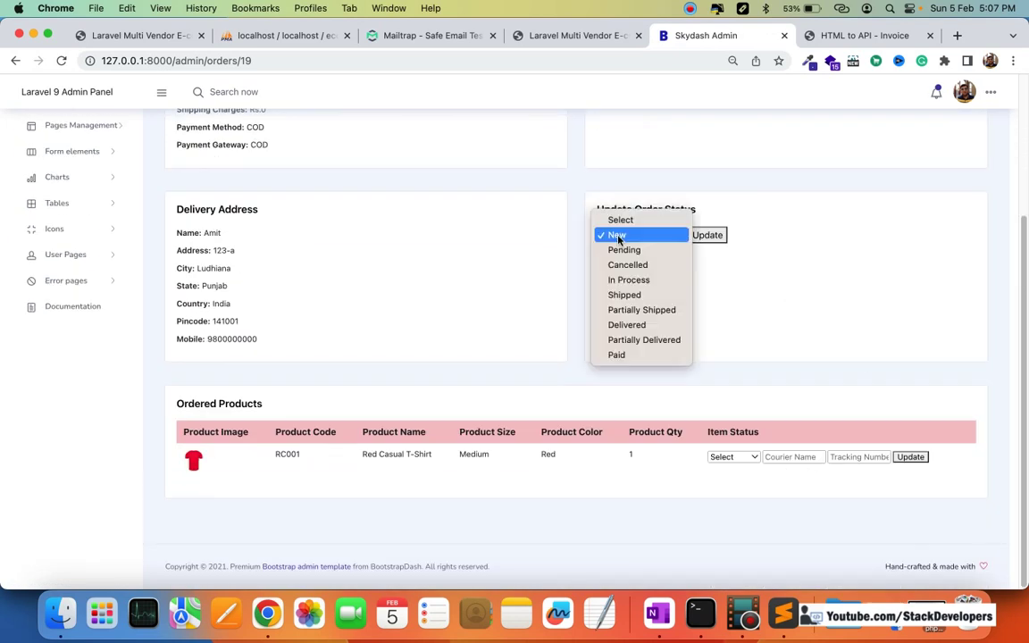
click(647, 296)
click(729, 233)
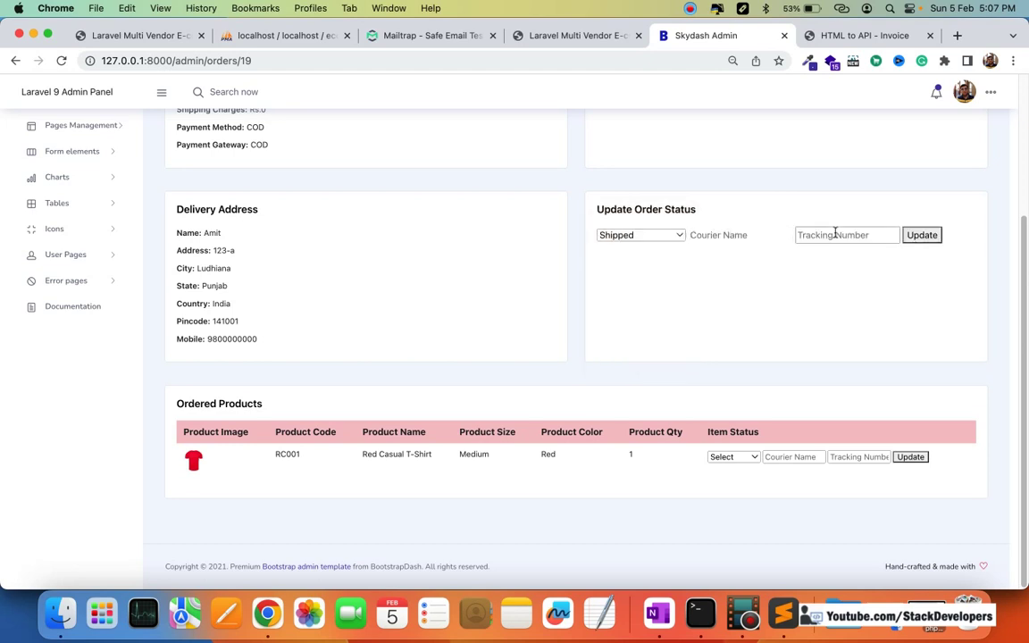
click(862, 236)
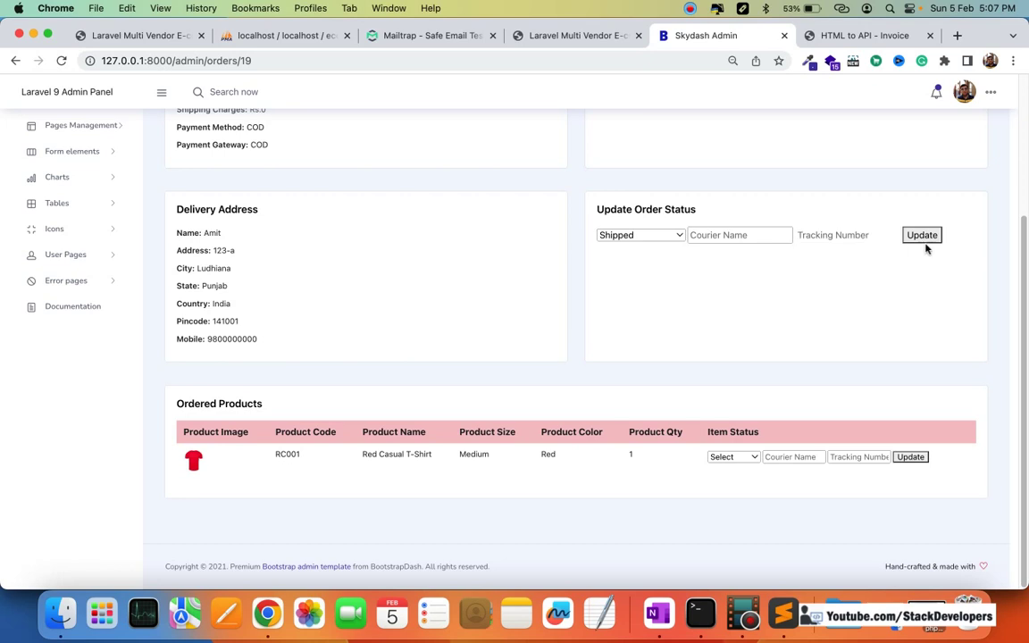
click(773, 458)
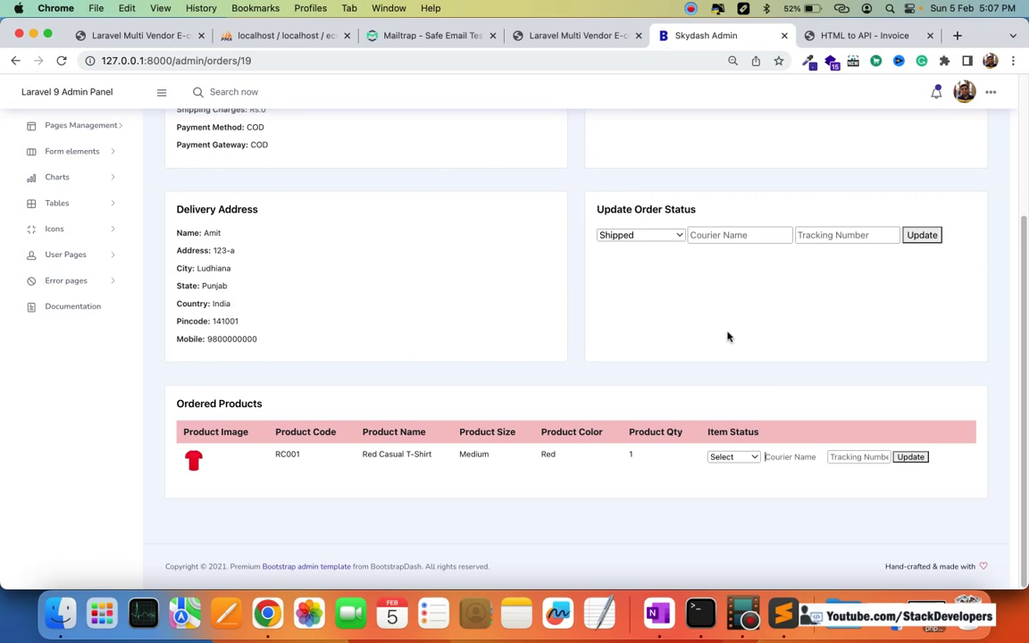
scroll(710, 351, up, 5)
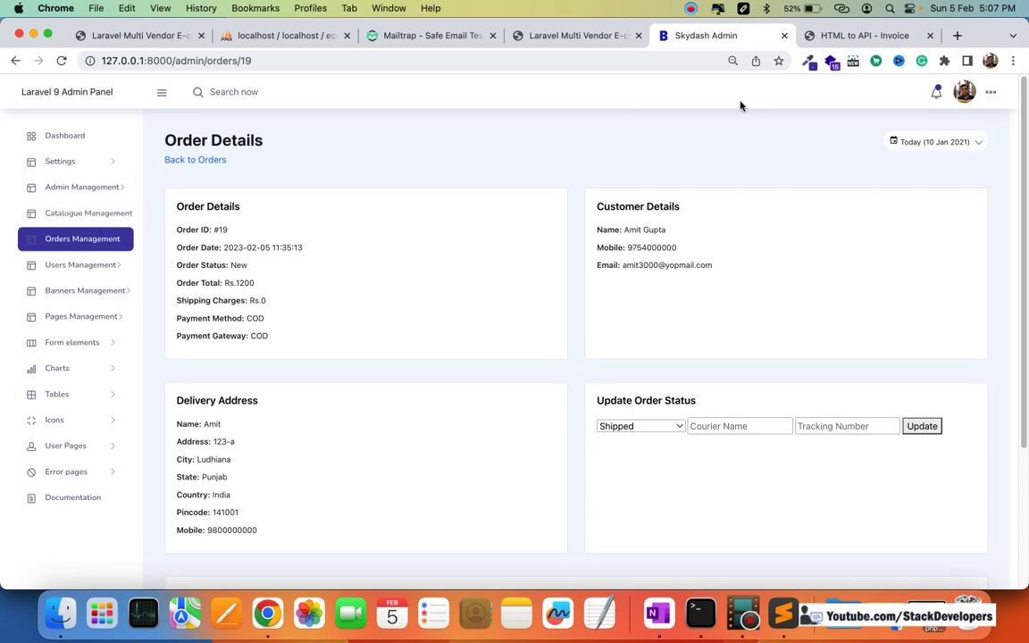
Step: Browse the all-admins list, the catalogue Sections list and the Products list
click(86, 187)
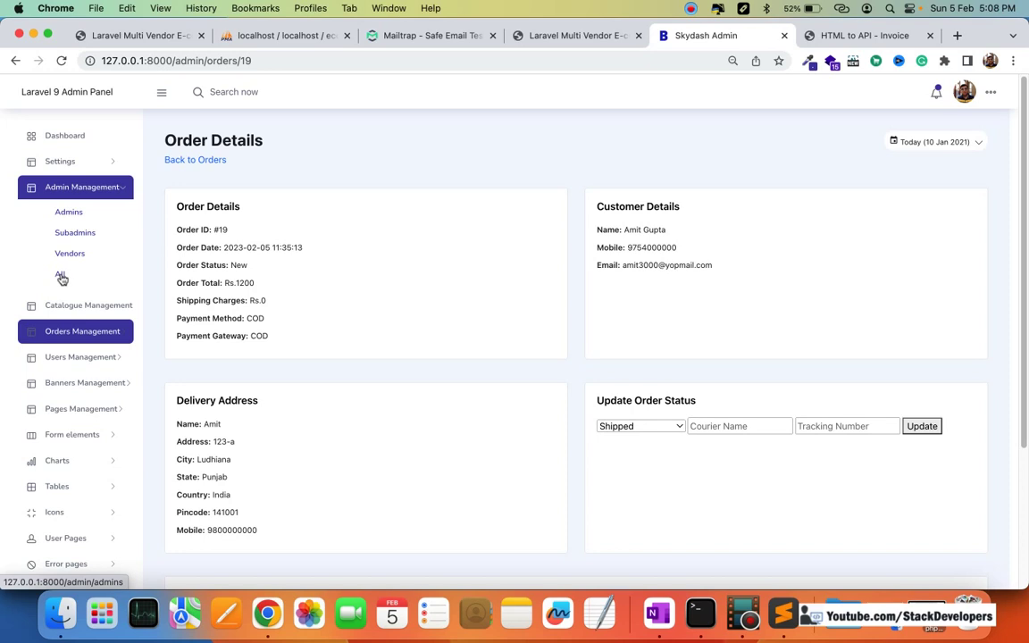
click(63, 279)
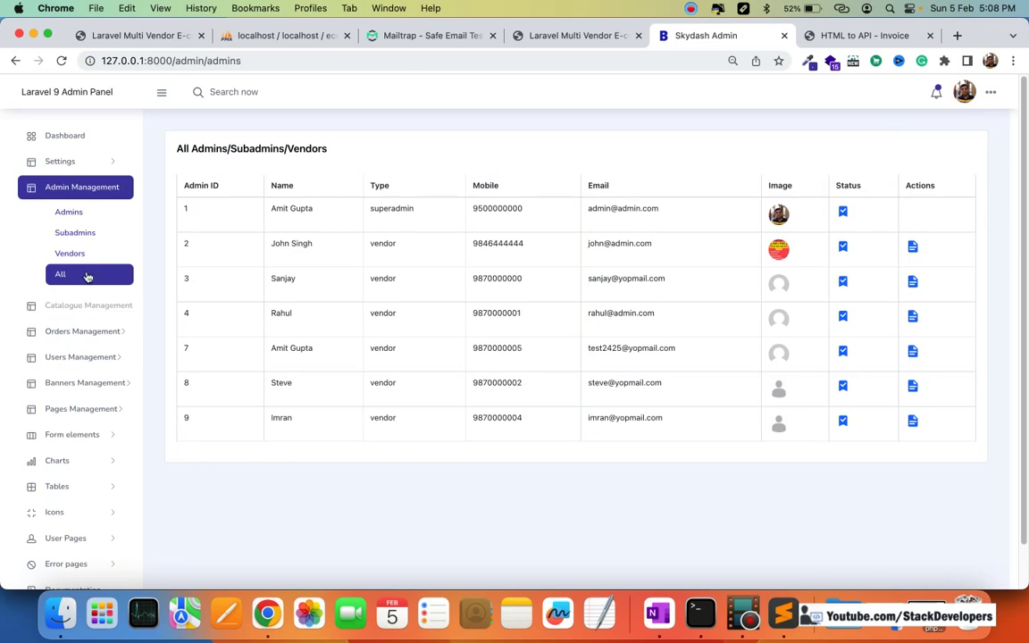
click(79, 304)
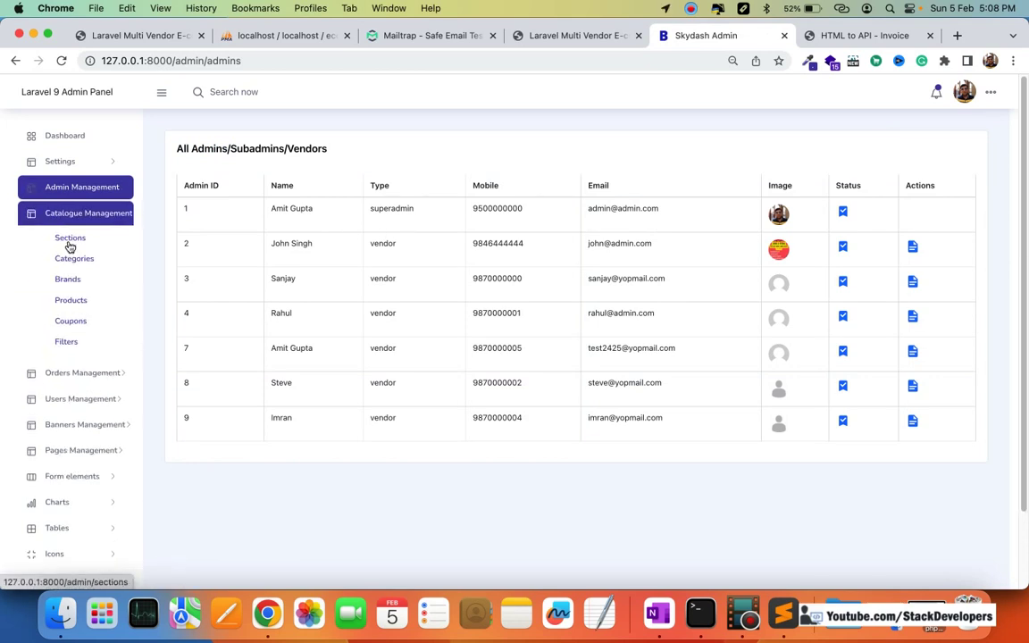
click(70, 247)
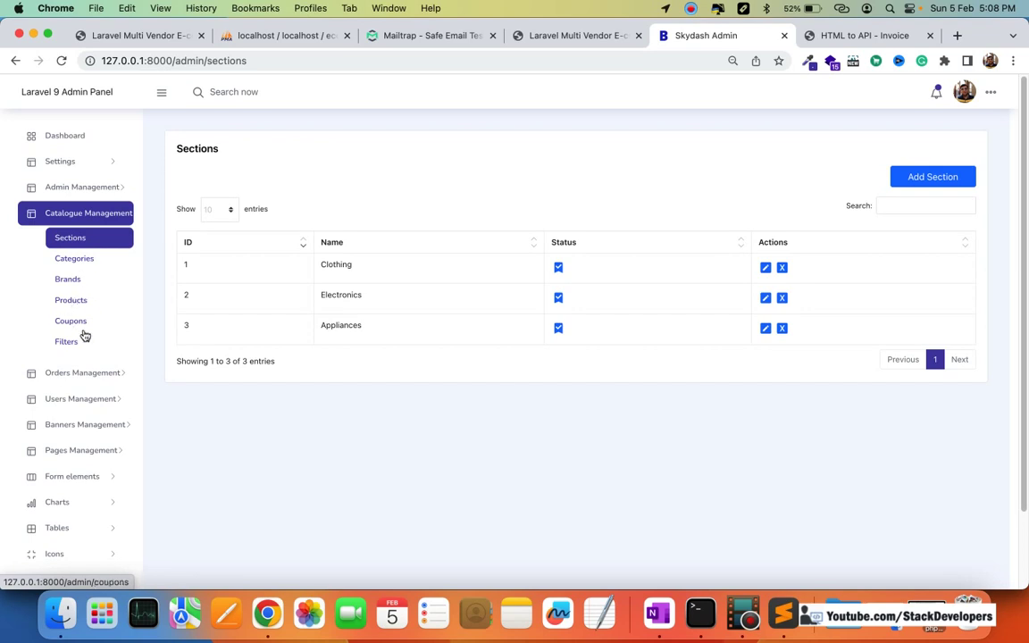
click(71, 302)
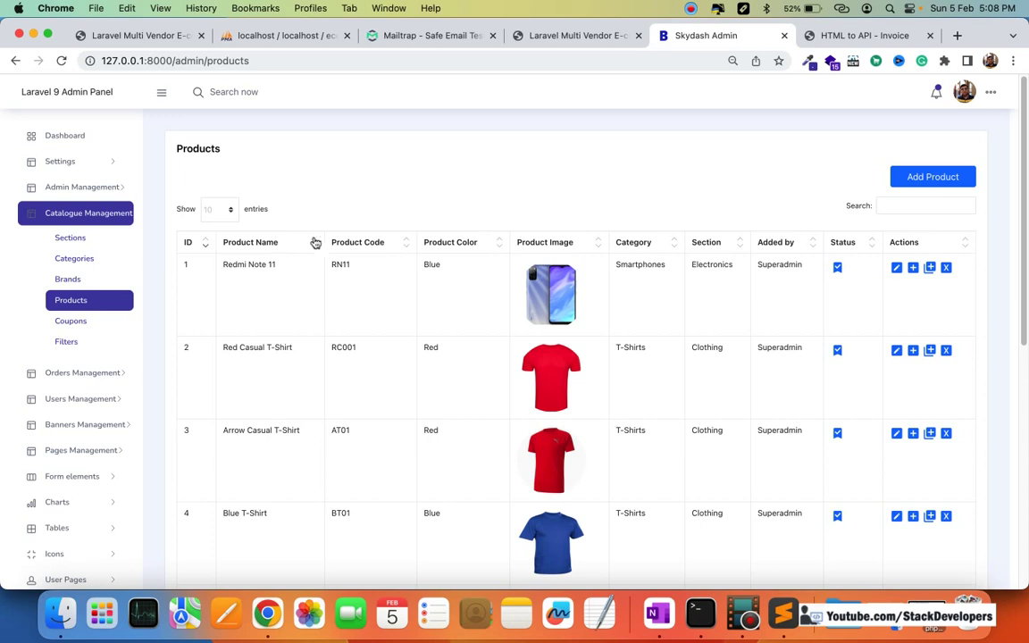
Step: View the Orders list and Home Page Banners, ending on the CMS Pages list
click(85, 374)
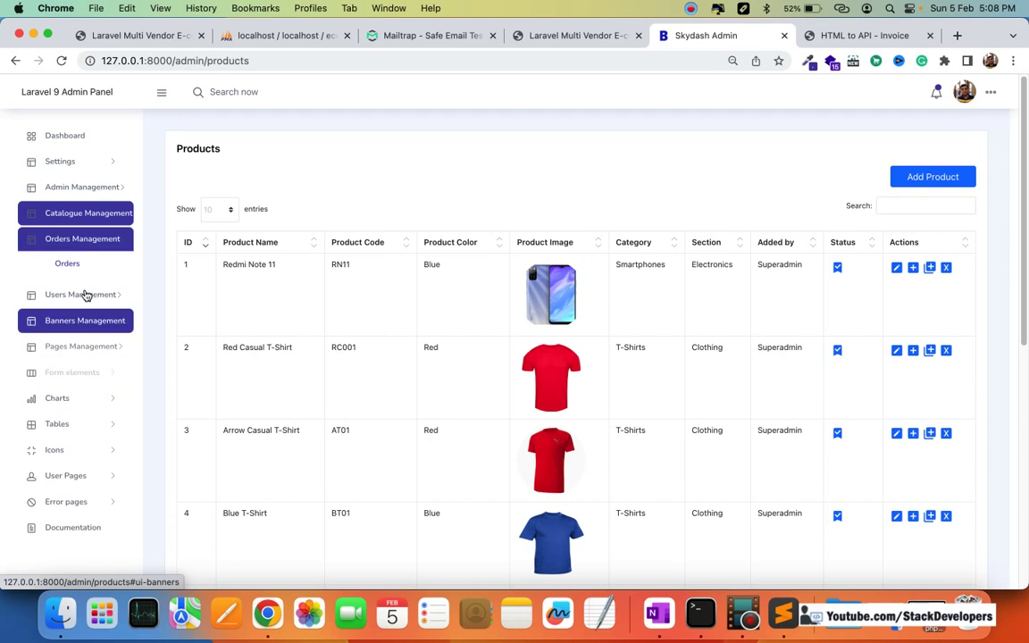
click(71, 263)
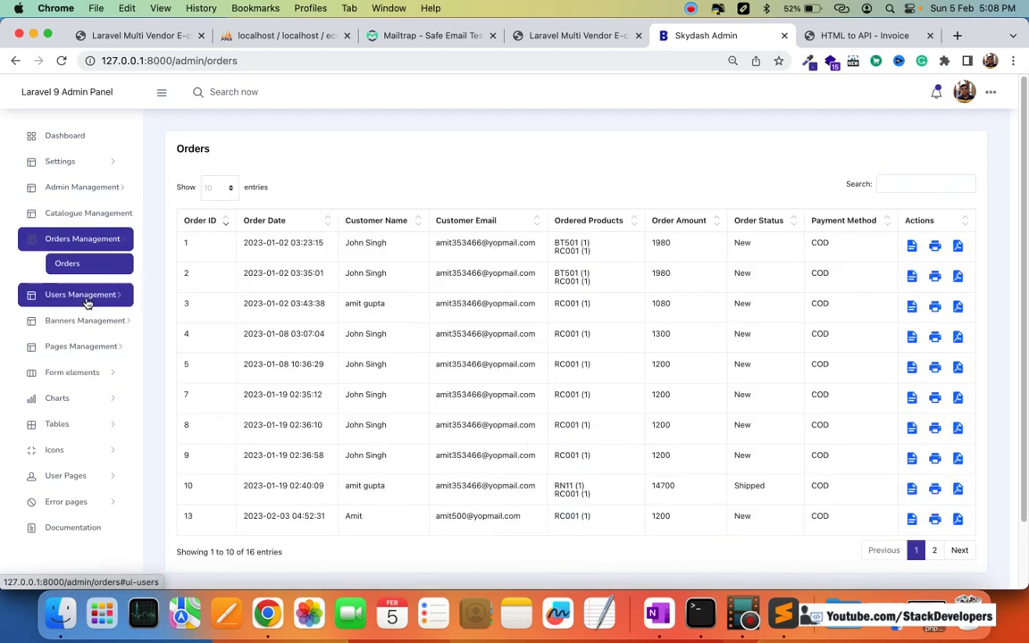
click(87, 301)
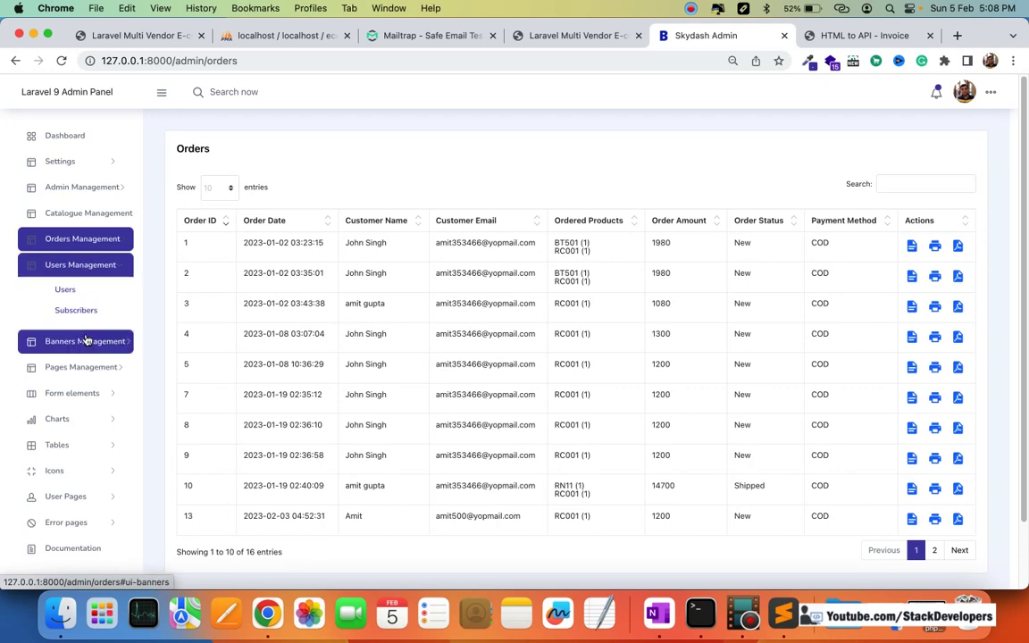
click(86, 340)
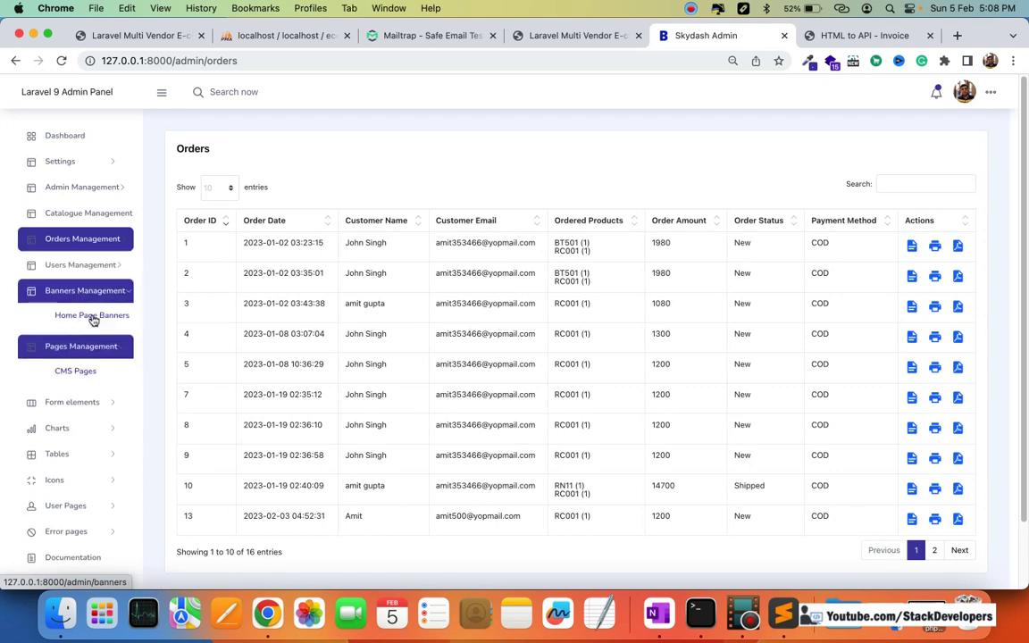
click(93, 317)
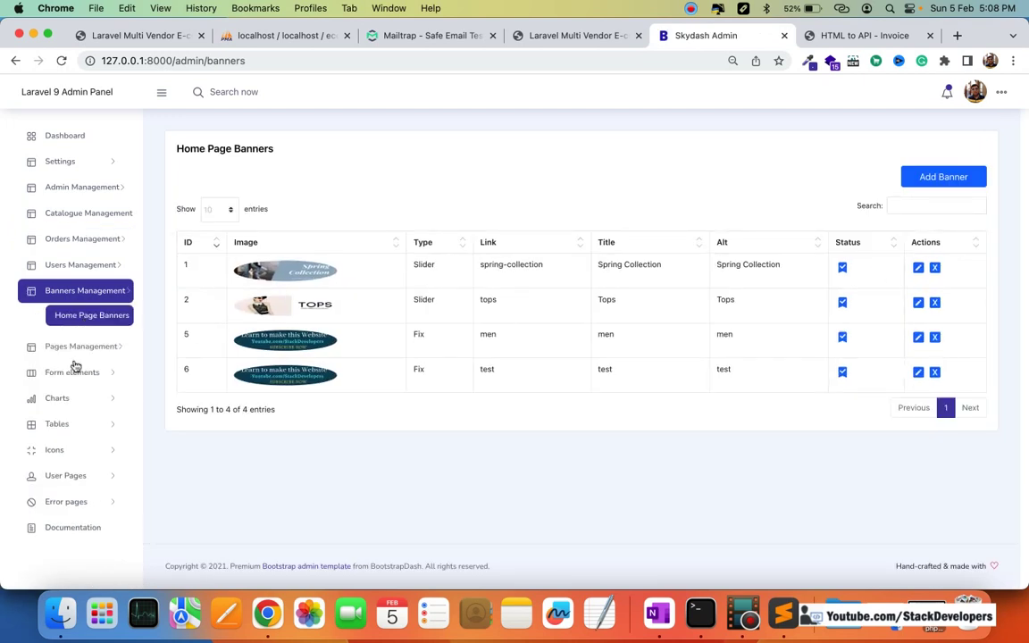
click(75, 349)
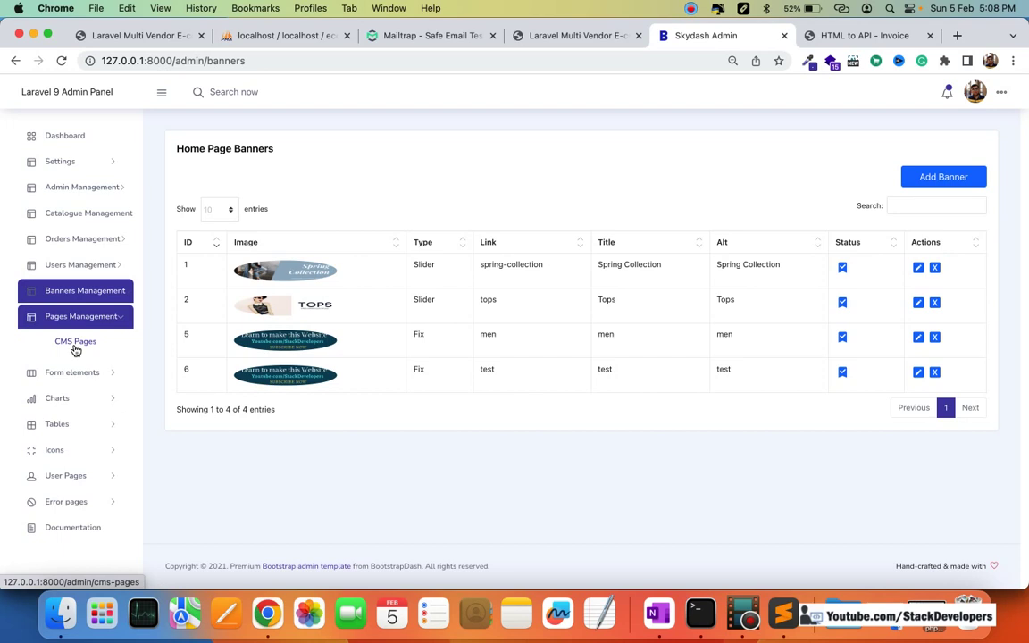
click(75, 347)
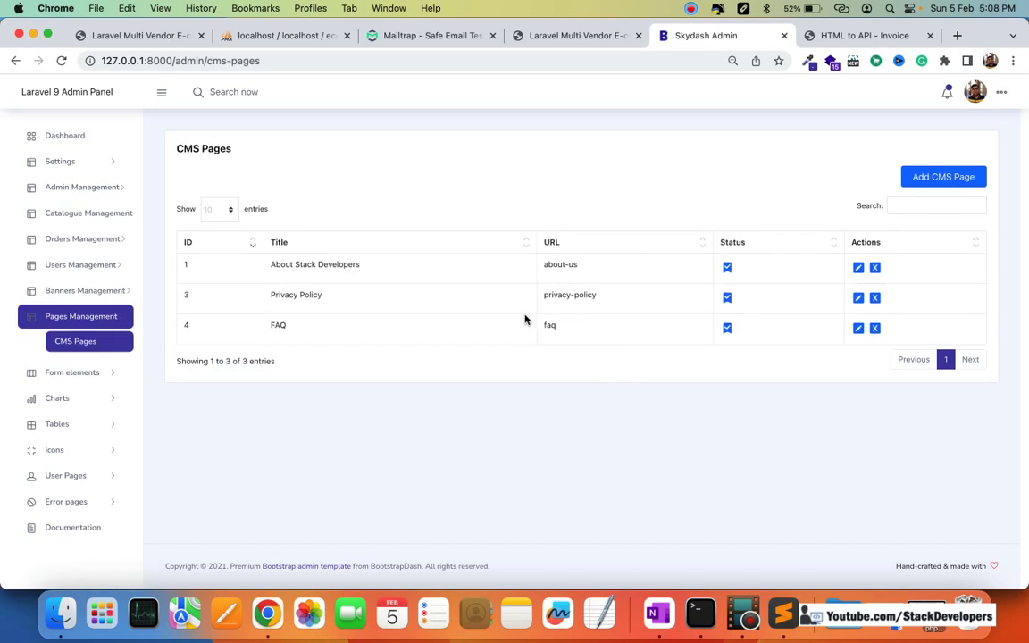